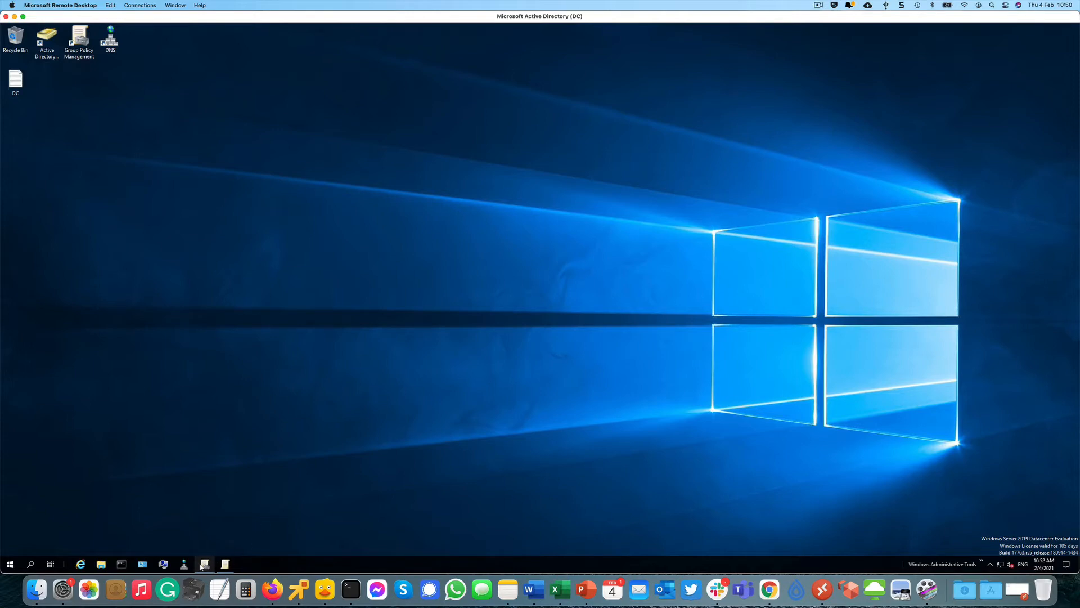
# Step: Open the user-side Windows Settings Files preferences of the Droplet Configuration policy in the Group Policy Management Editor
pyautogui.click(204, 565)
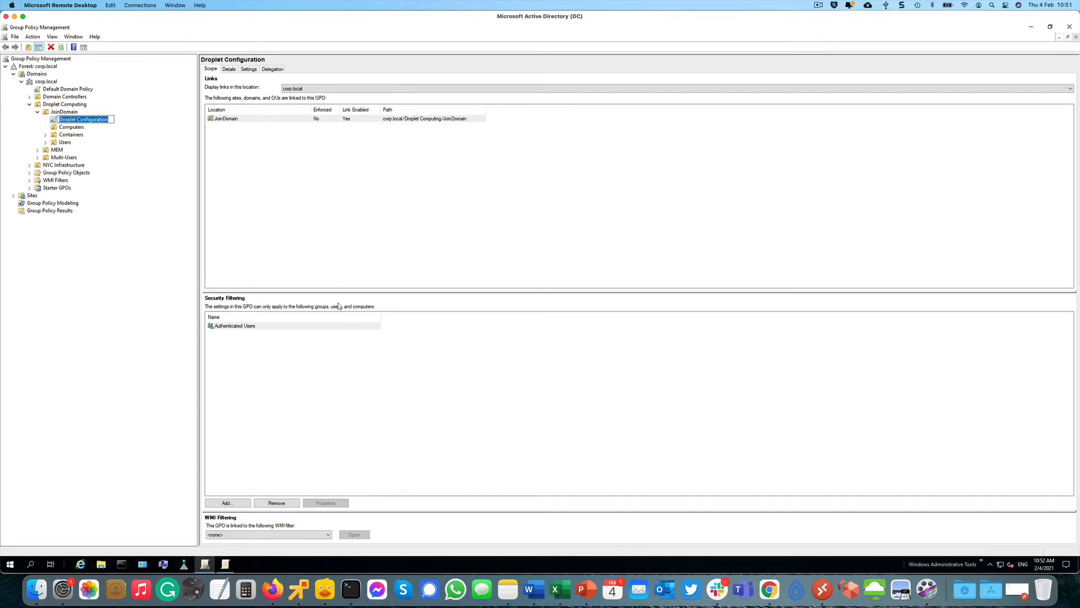
pyautogui.click(225, 564)
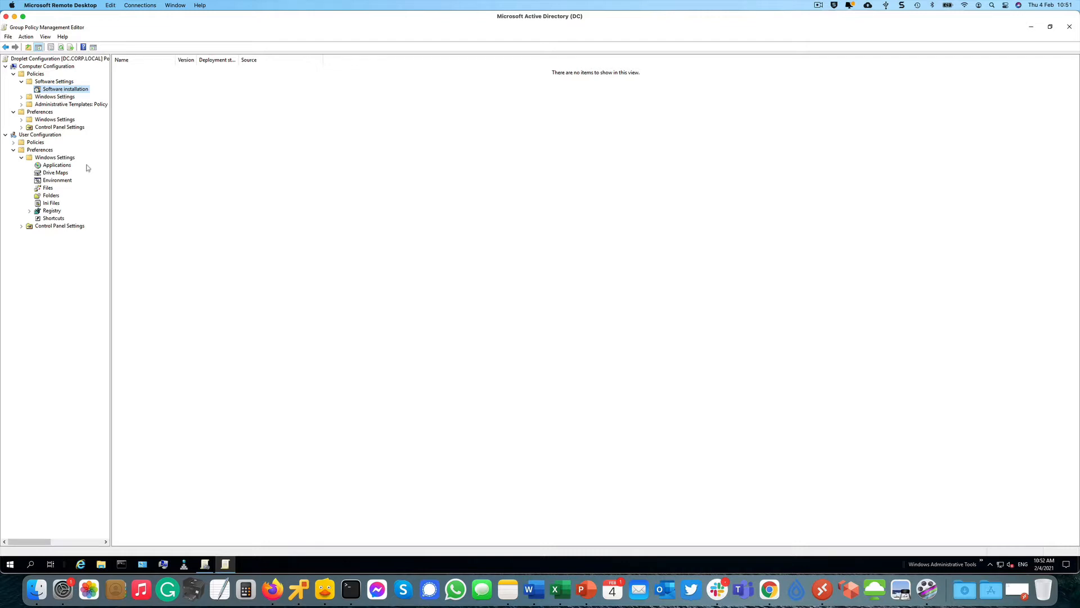
pyautogui.click(48, 188)
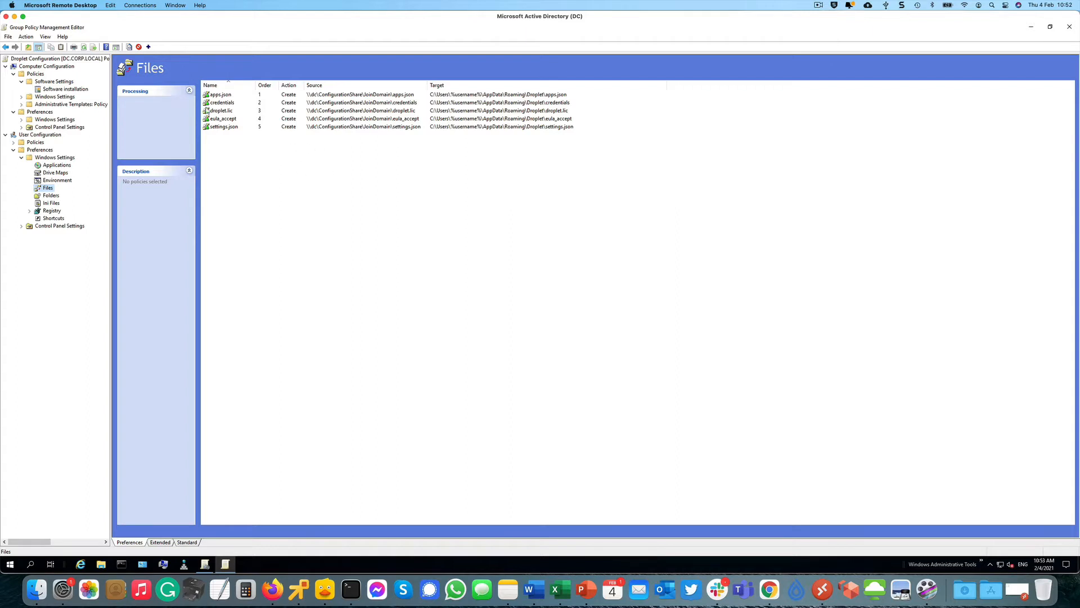
# Step: Review the apps.json file item's destination path, available actions and common options, and close its properties without changes
pyautogui.click(220, 95)
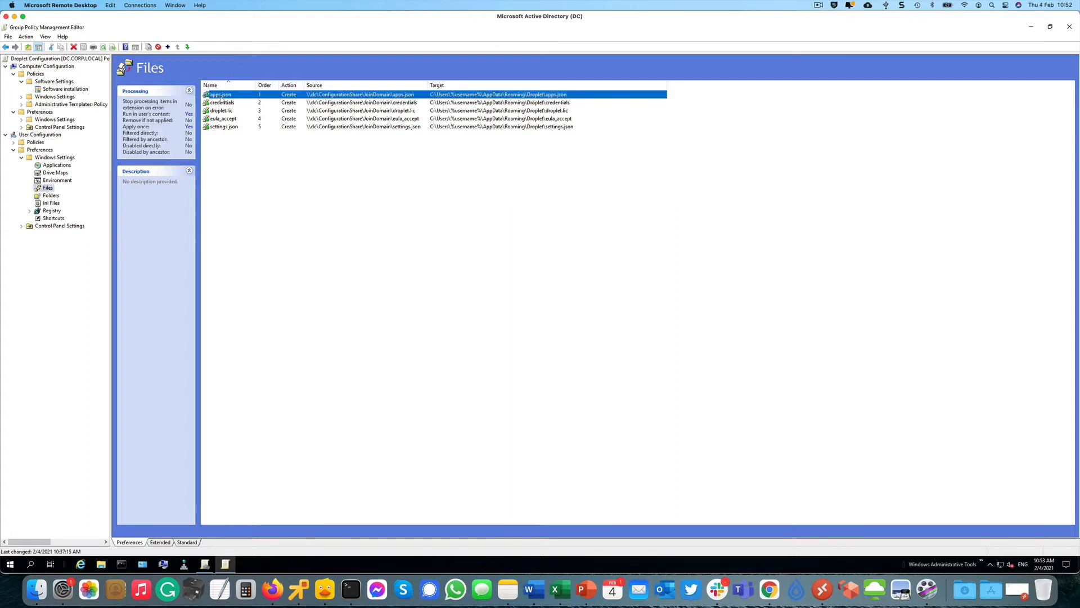
pyautogui.doubleClick(221, 99)
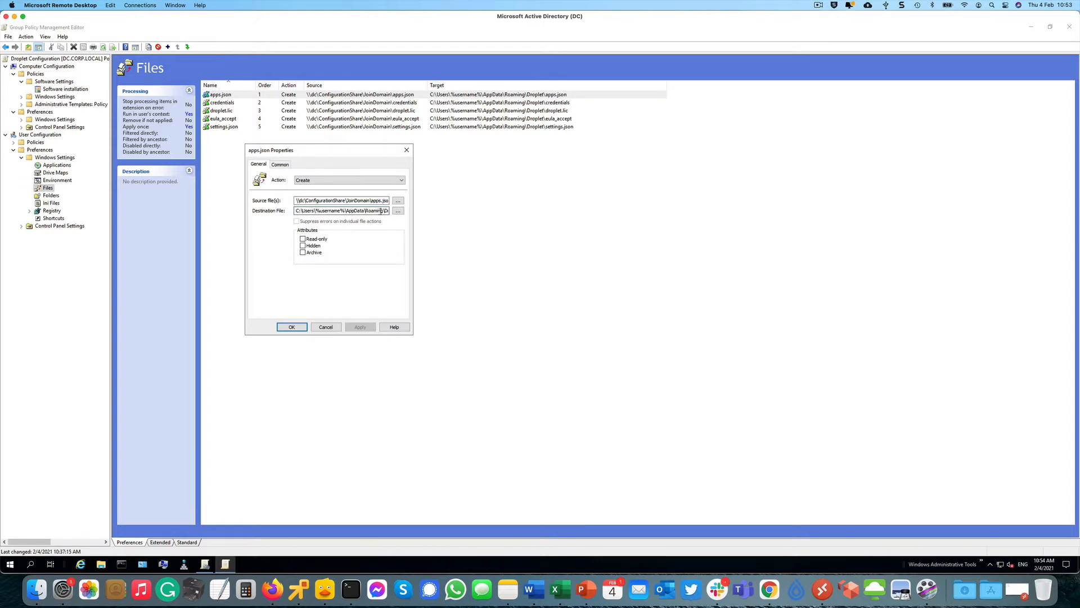
pyautogui.press('Right')
pyautogui.press('Right')
pyautogui.press('Right')
pyautogui.click(318, 181)
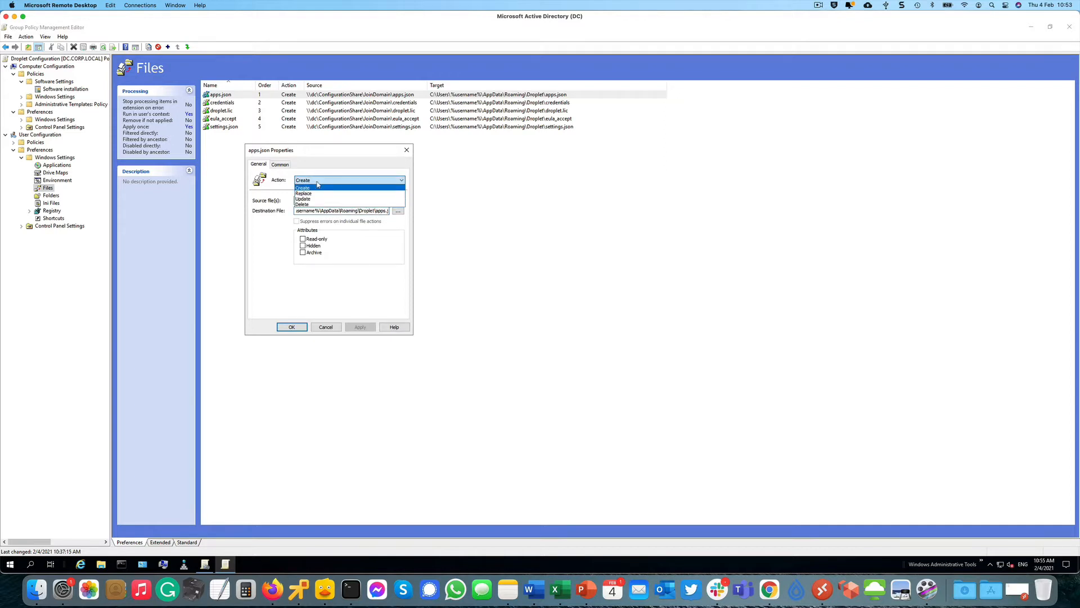
pyautogui.click(283, 166)
pyautogui.click(281, 165)
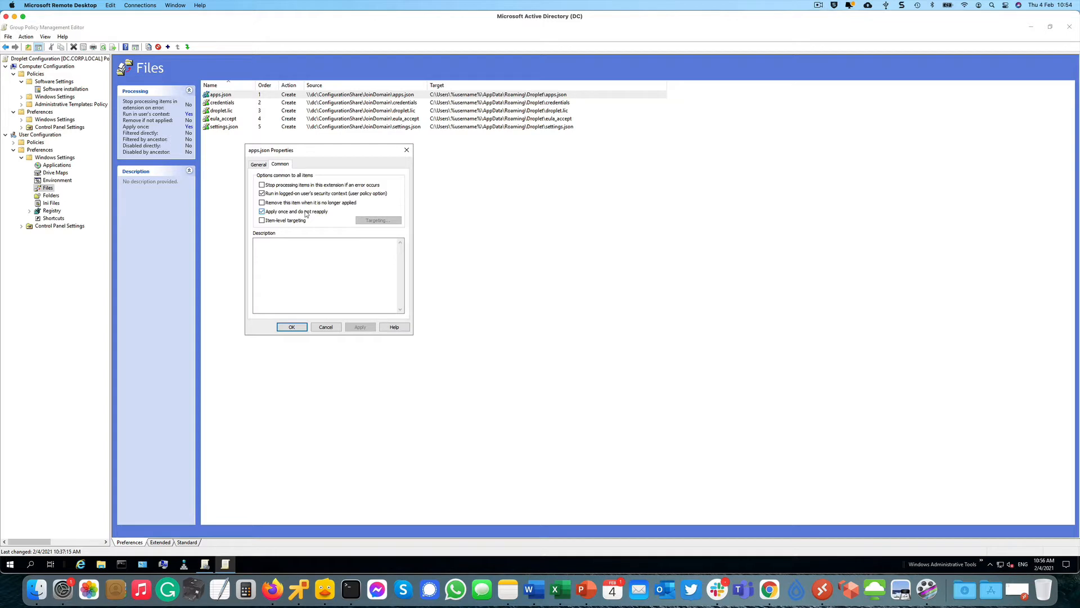
pyautogui.click(326, 327)
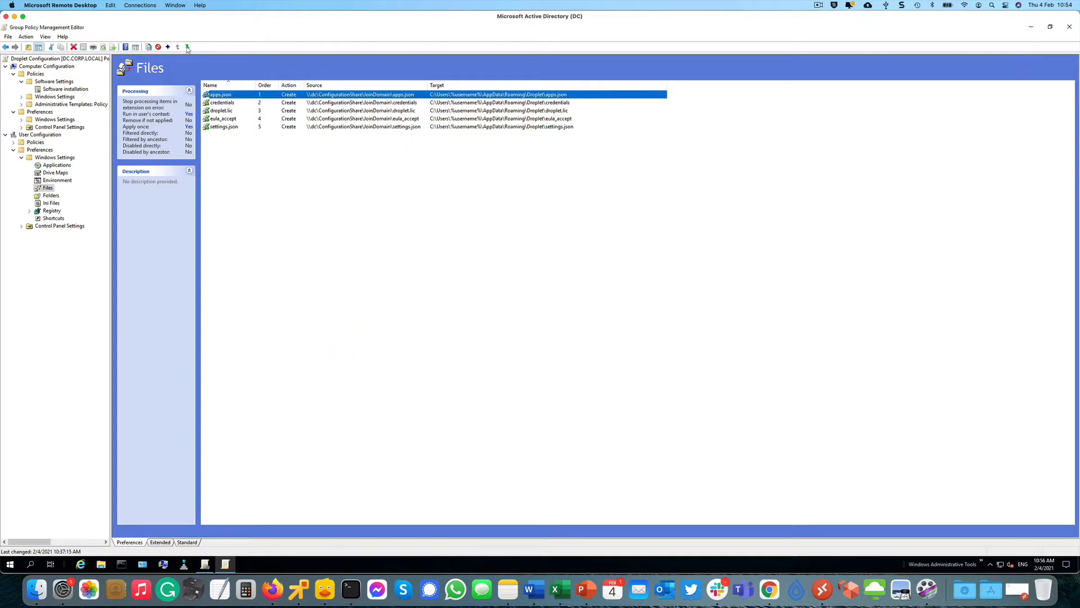
# Step: Switch to the Microsoft EndPoint Configuration Manager (MECM) session and inspect the Droplet and DropletImages folders inside SwitchUserContainer
pyautogui.click(167, 5)
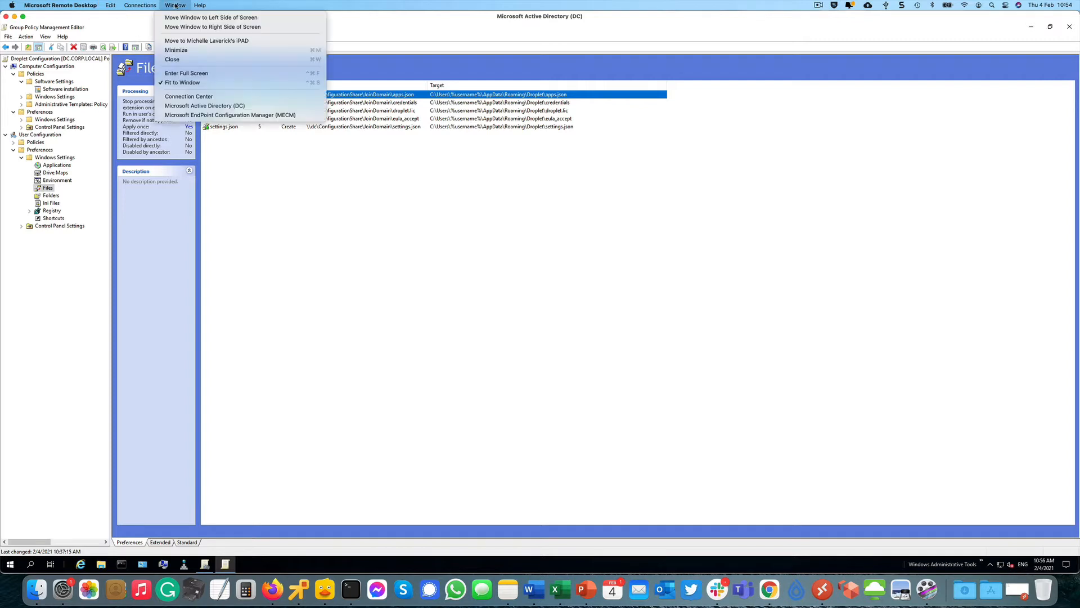
pyautogui.click(213, 116)
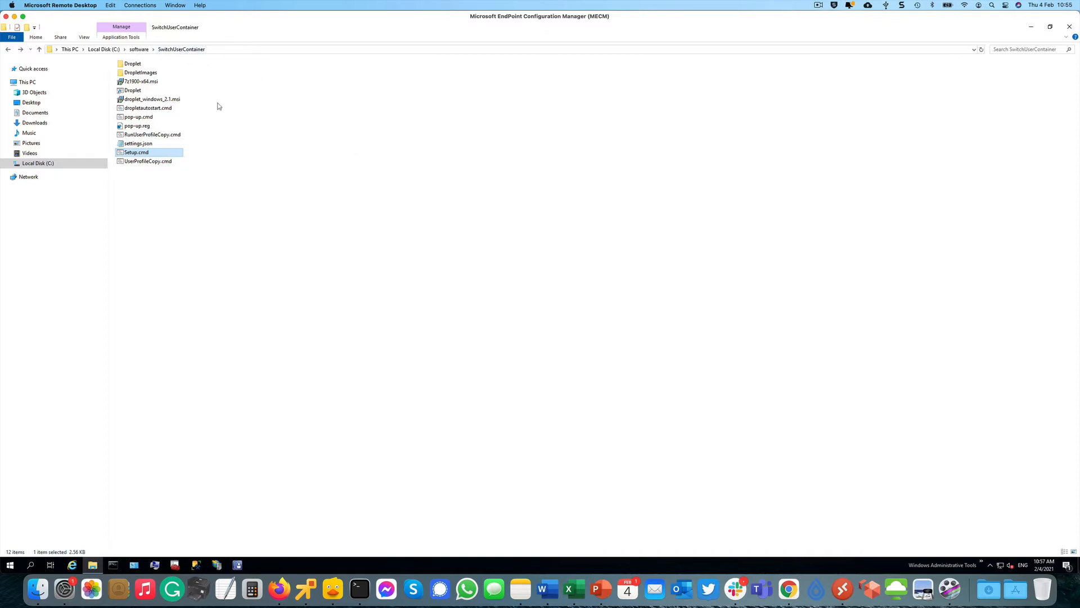
pyautogui.click(129, 65)
pyautogui.doubleClick(129, 64)
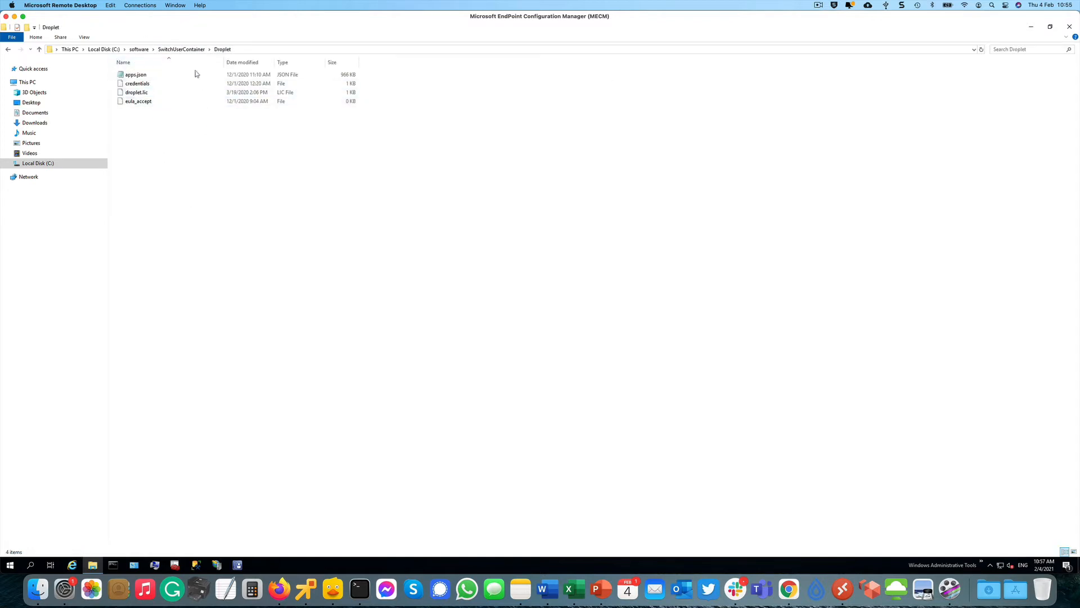
pyautogui.click(188, 51)
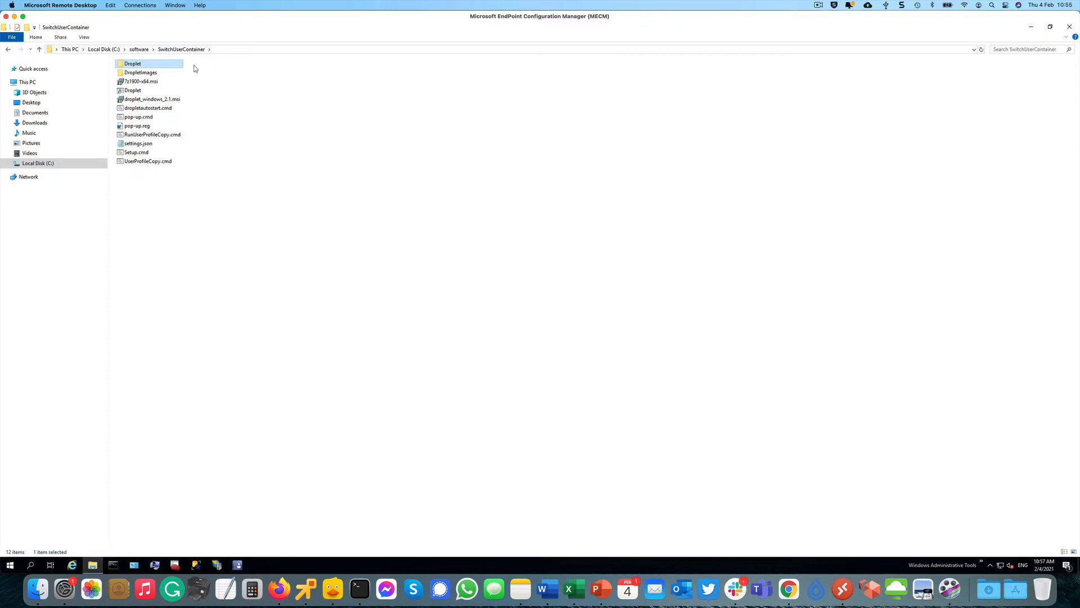
pyautogui.doubleClick(158, 72)
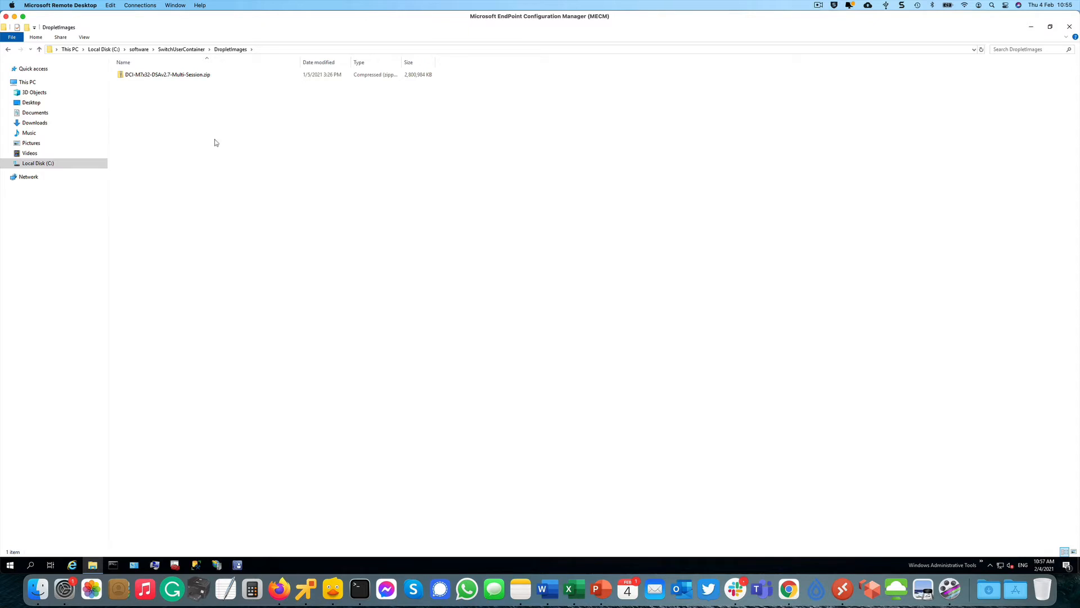
pyautogui.click(193, 51)
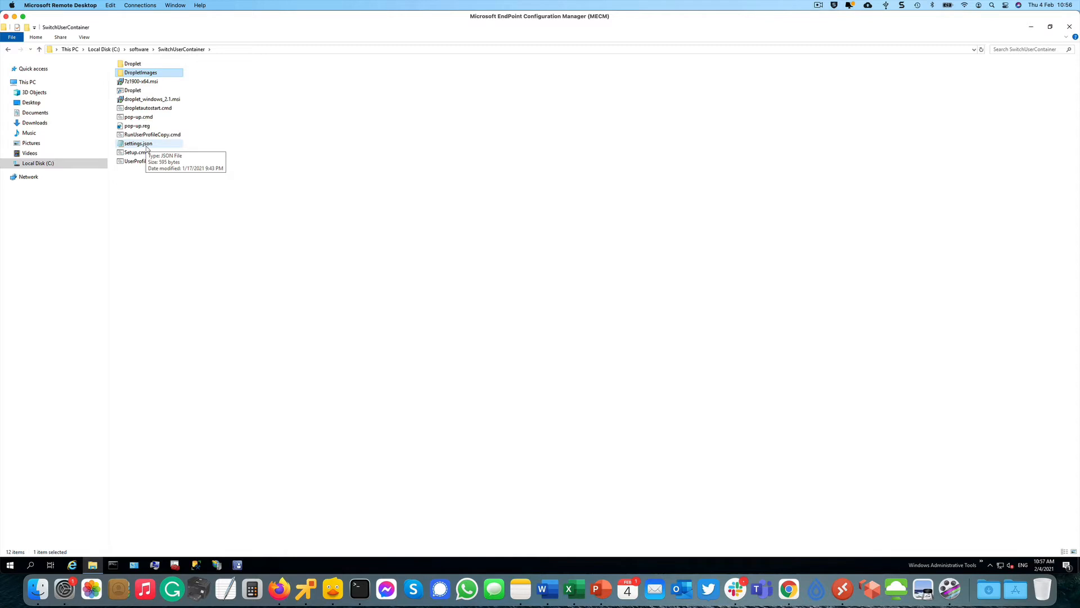
# Step: Examine the target command line in the Droplet shortcut's properties and close them without changes
pyautogui.click(136, 67)
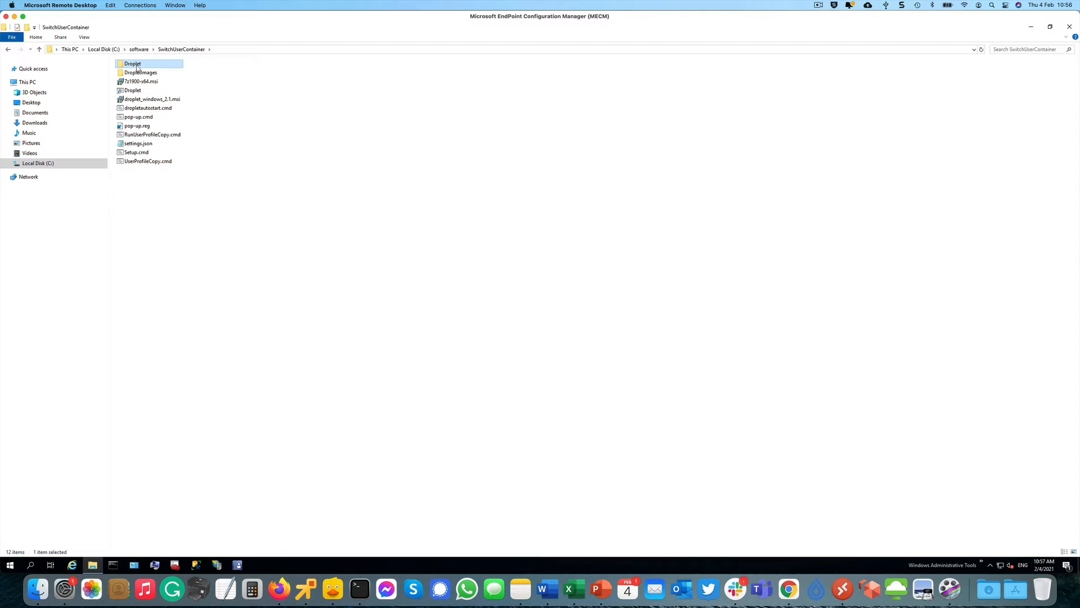
pyautogui.click(144, 83)
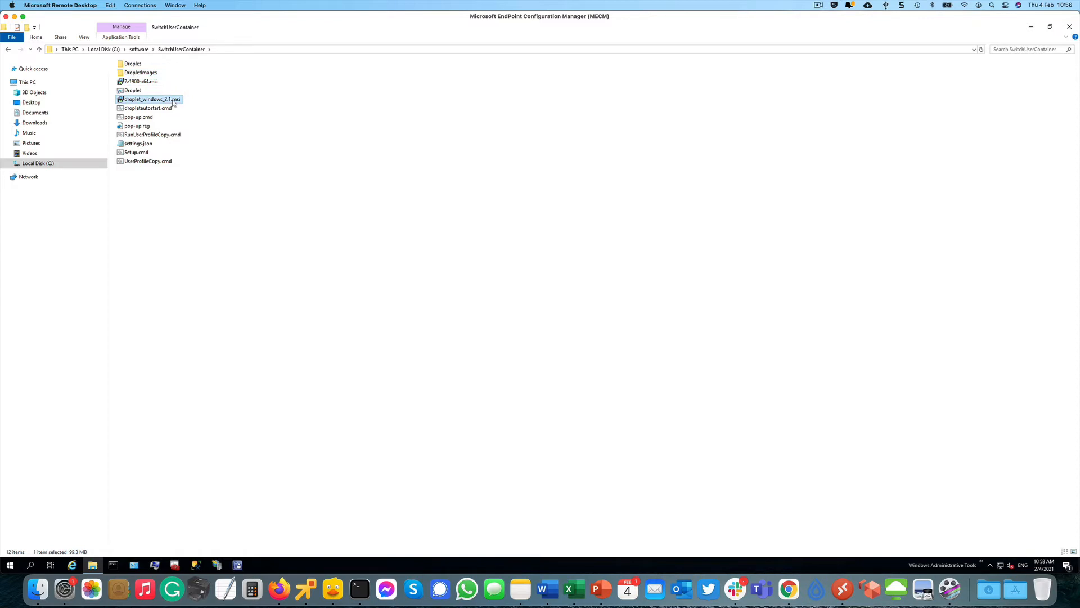
pyautogui.click(132, 92)
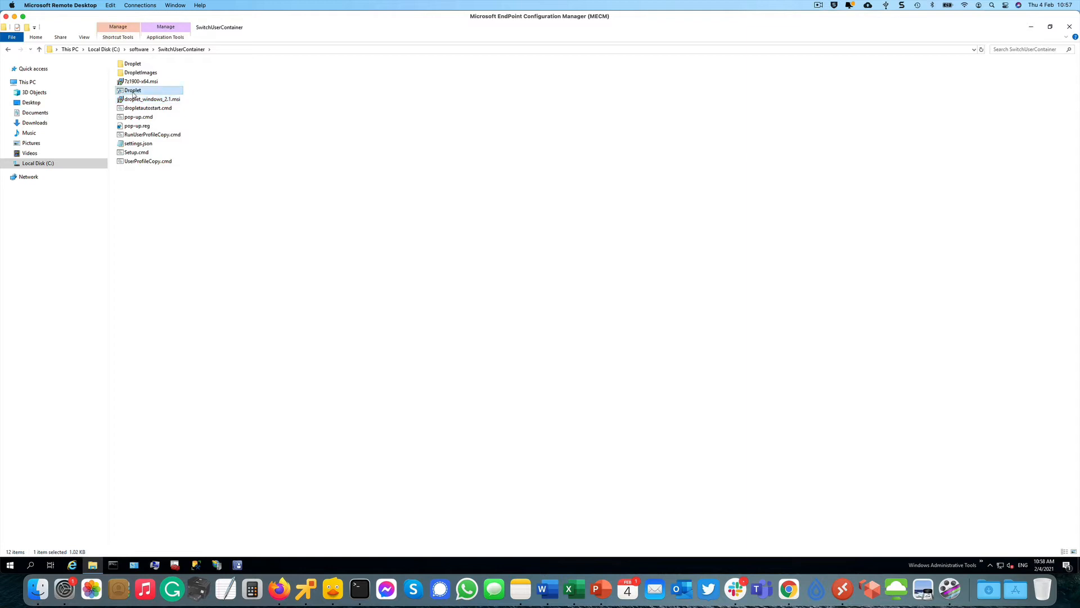
pyautogui.rightClick(135, 96)
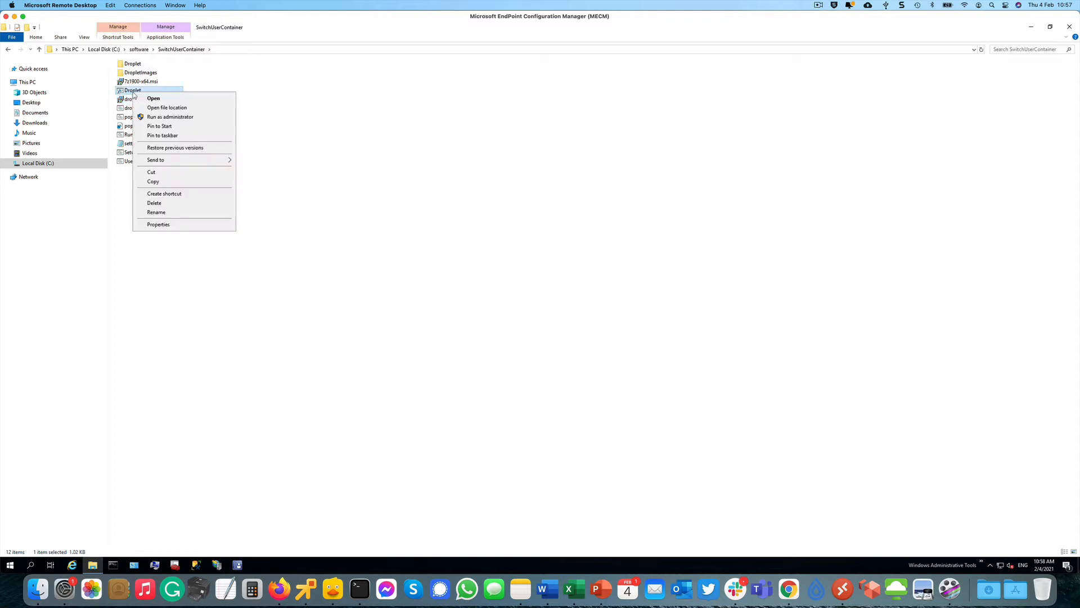
pyautogui.click(159, 225)
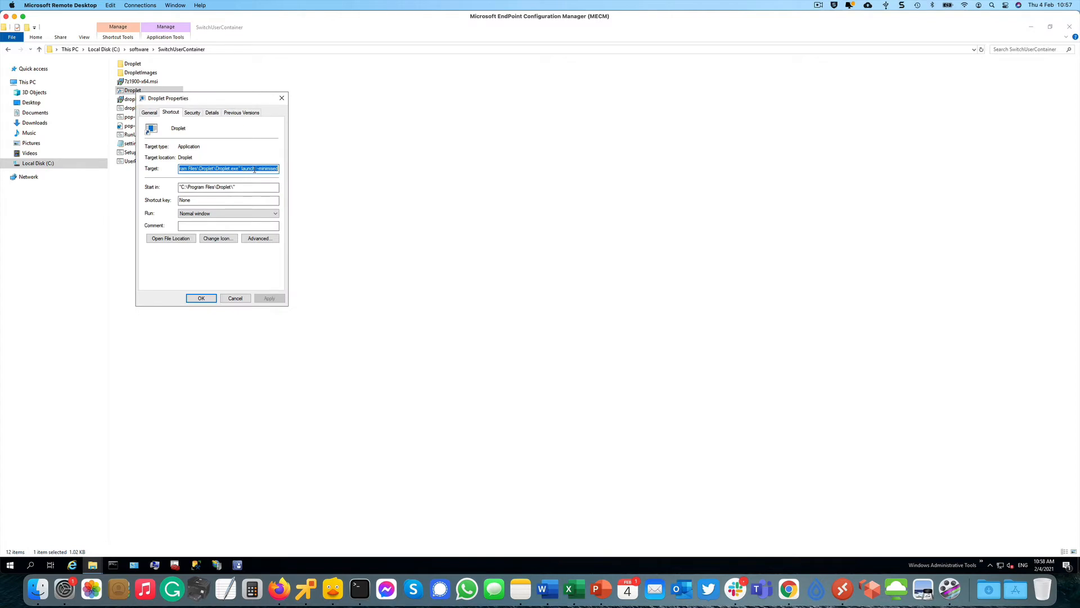
pyautogui.click(255, 170)
pyautogui.click(235, 298)
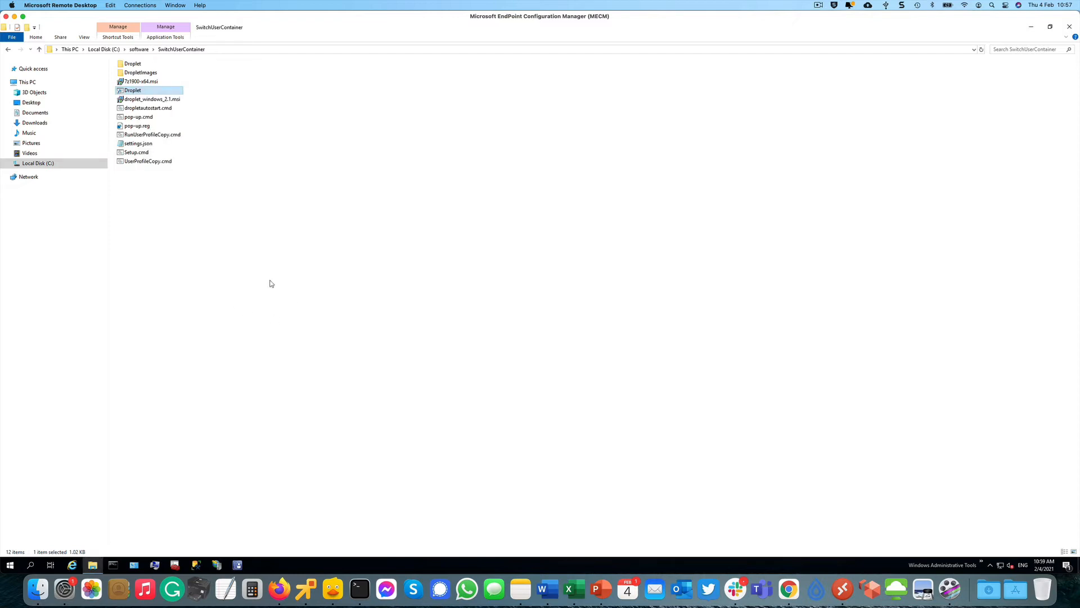
# Step: View the dropletautostart.cmd script in Notepad, highlight the Startup folder path in its copy command, and close it
pyautogui.rightClick(168, 111)
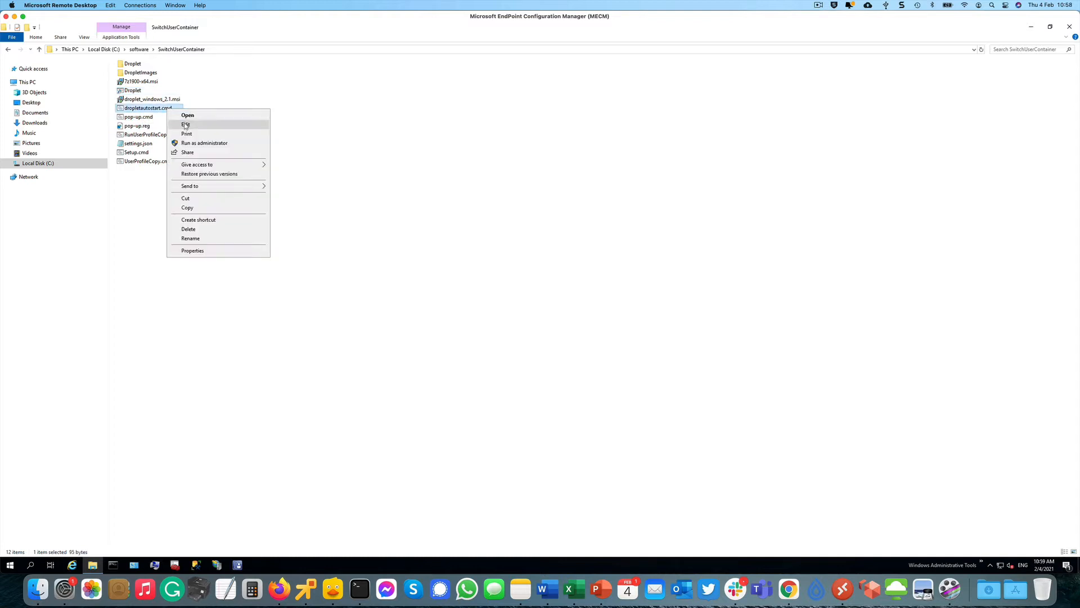
pyautogui.click(182, 123)
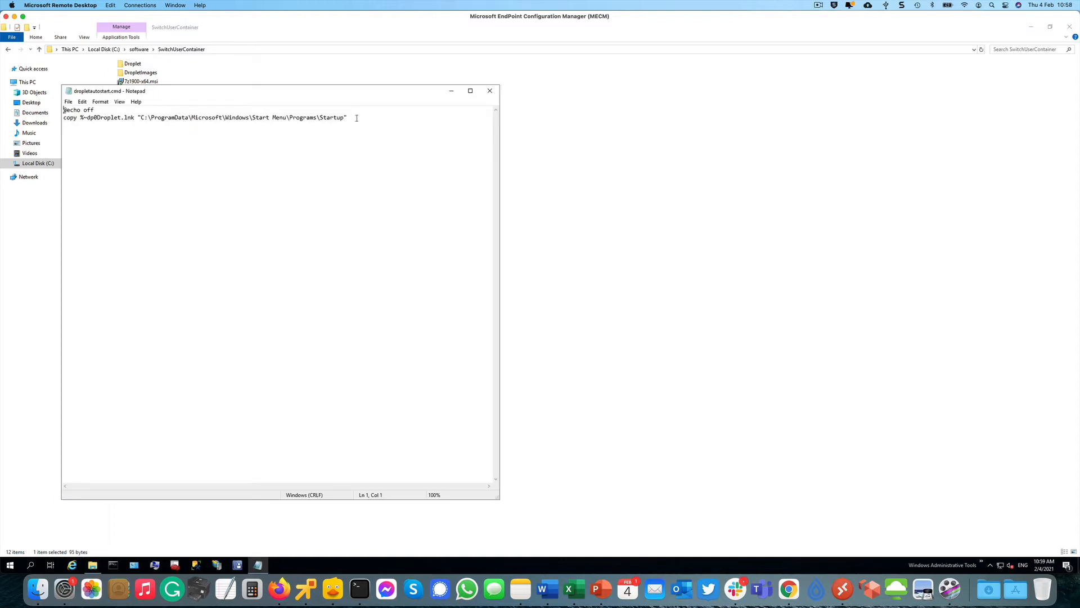
pyautogui.moveTo(357, 118); pyautogui.dragTo(142, 117)
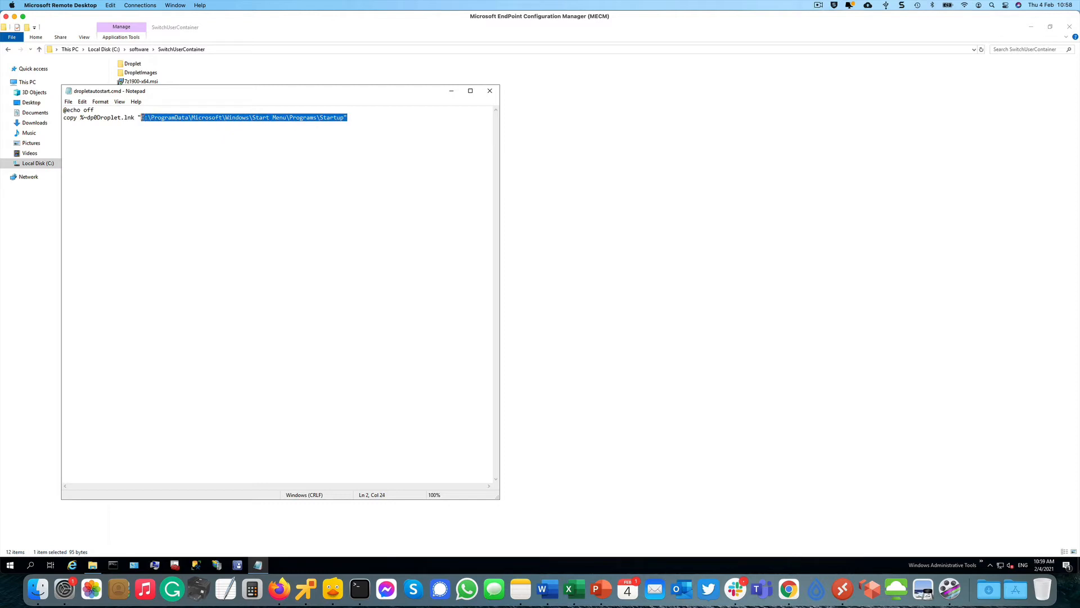
pyautogui.click(491, 95)
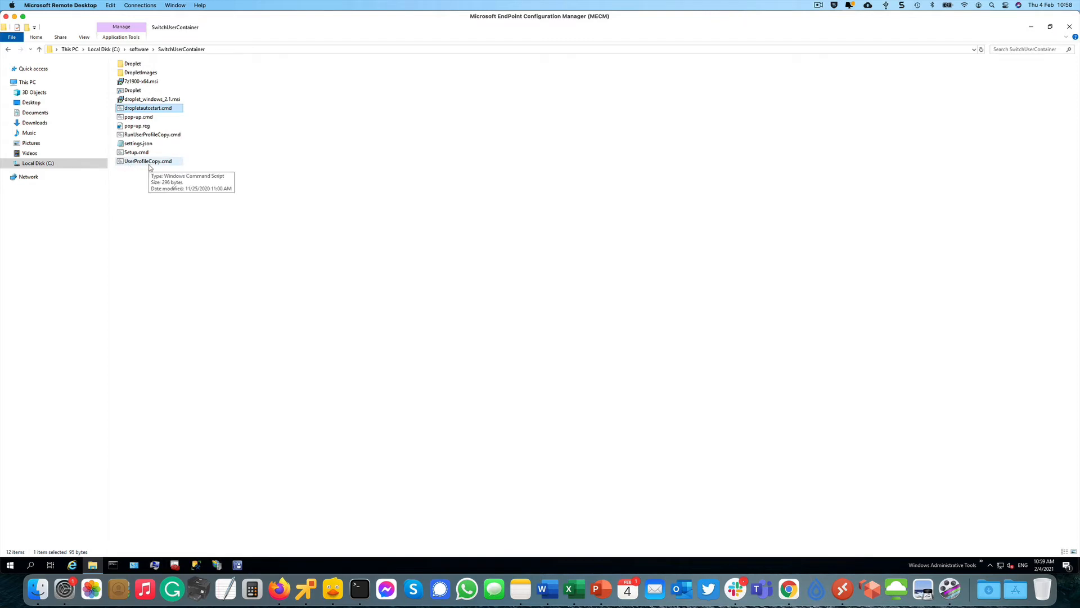
# Step: Read the RunUserProfileCopy.cmd and UserProfileCopy.cmd scripts in Notepad, closing each without changes
pyautogui.rightClick(151, 136)
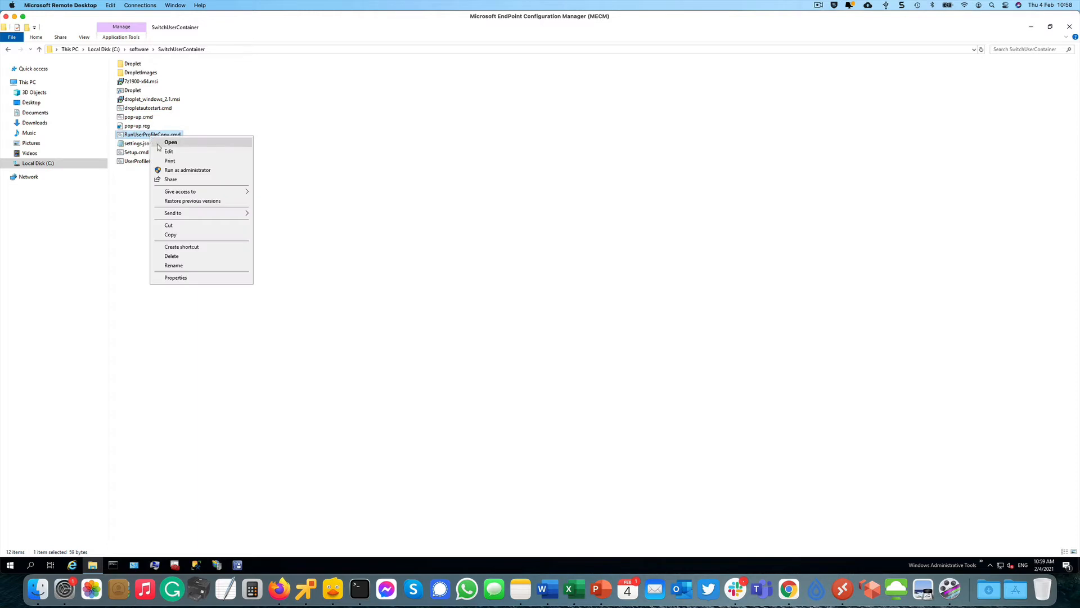
pyautogui.click(168, 151)
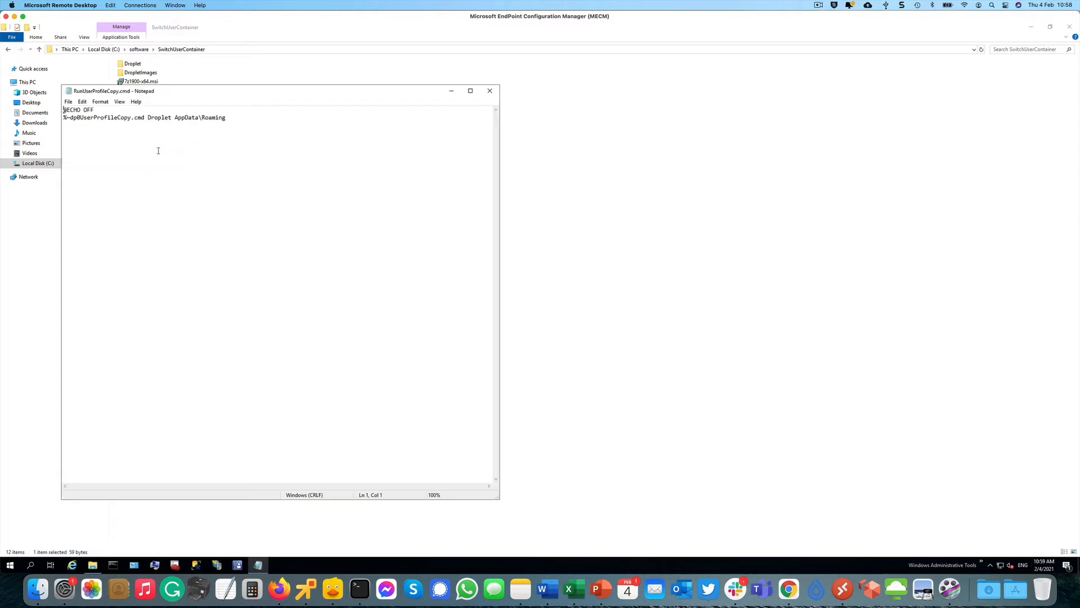
pyautogui.click(489, 91)
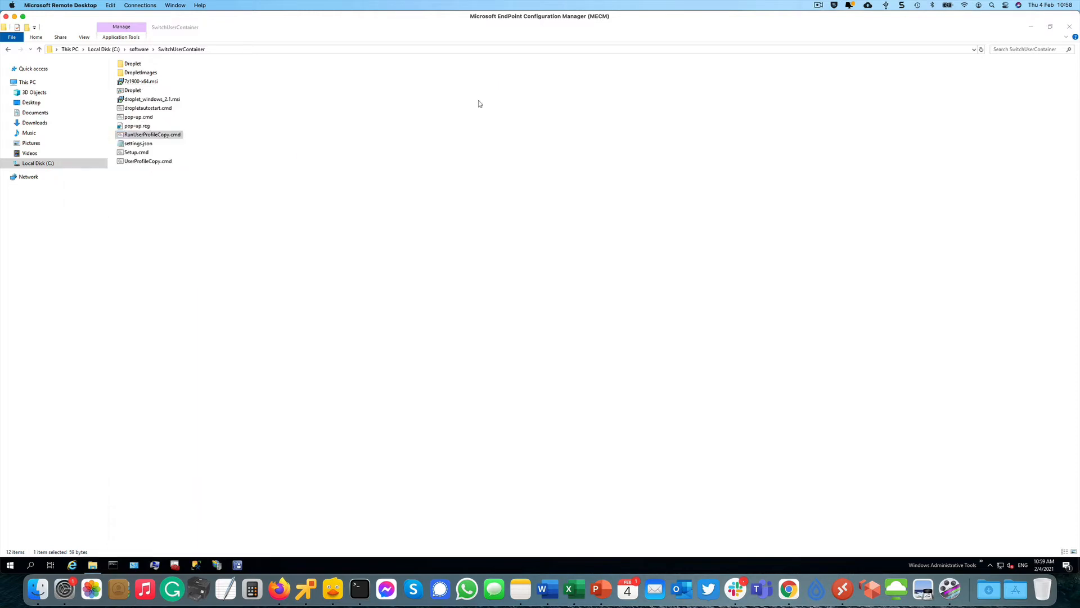
pyautogui.rightClick(160, 161)
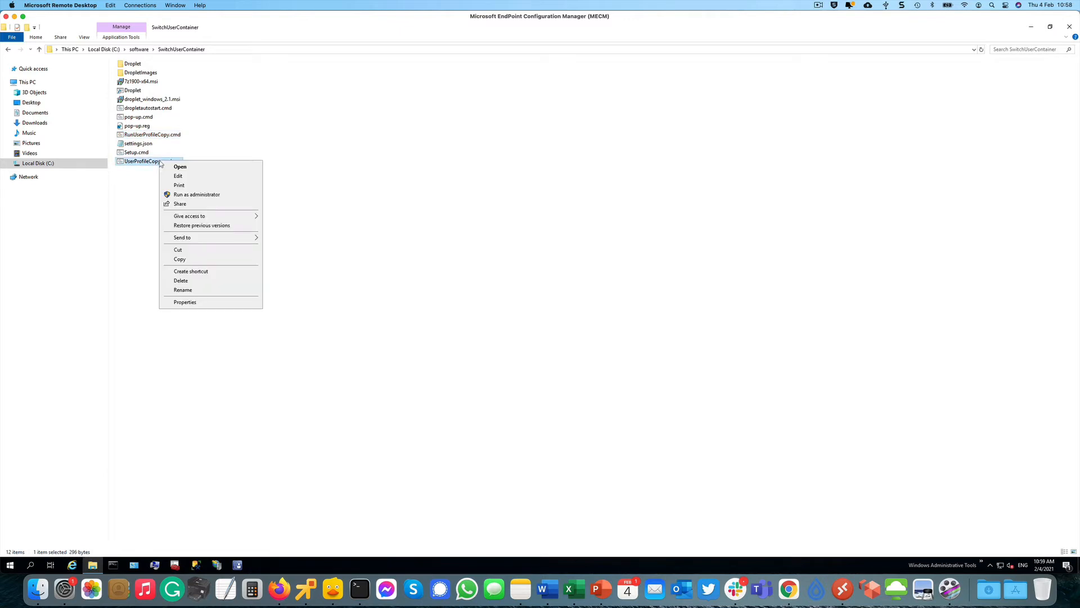
pyautogui.click(177, 176)
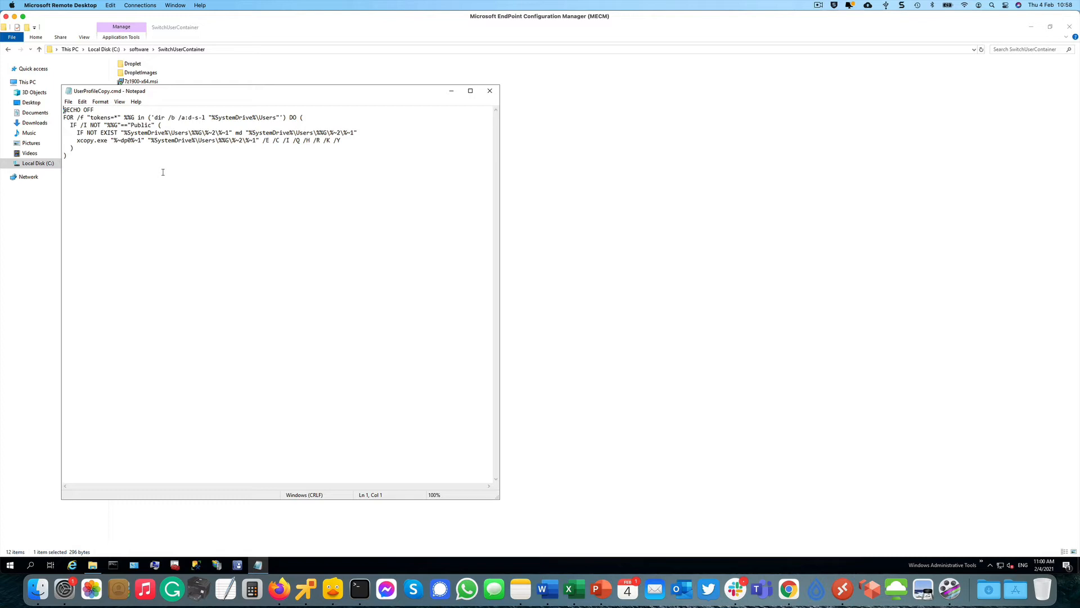
pyautogui.click(490, 90)
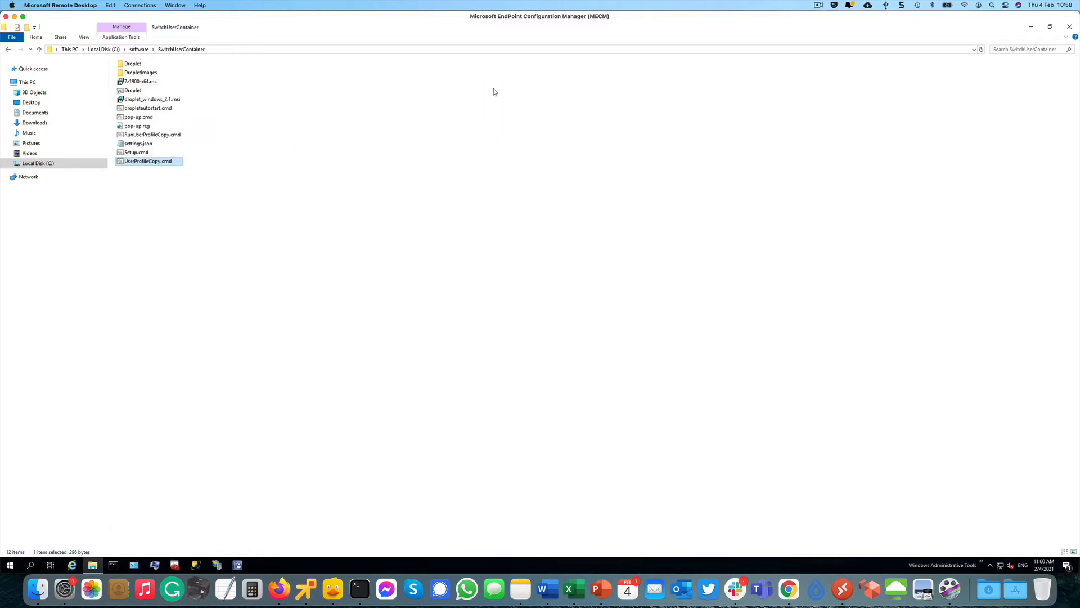
# Step: Examine the full Setup.cmd script in a maximized Notepad window and close it without changes
pyautogui.click(228, 187)
pyautogui.click(134, 154)
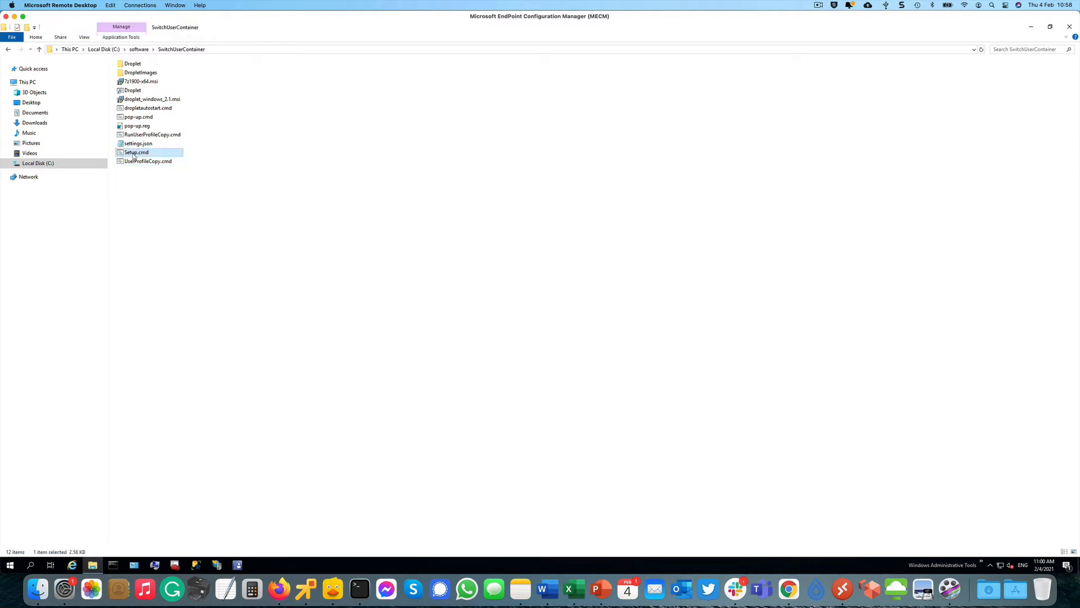
pyautogui.rightClick(134, 155)
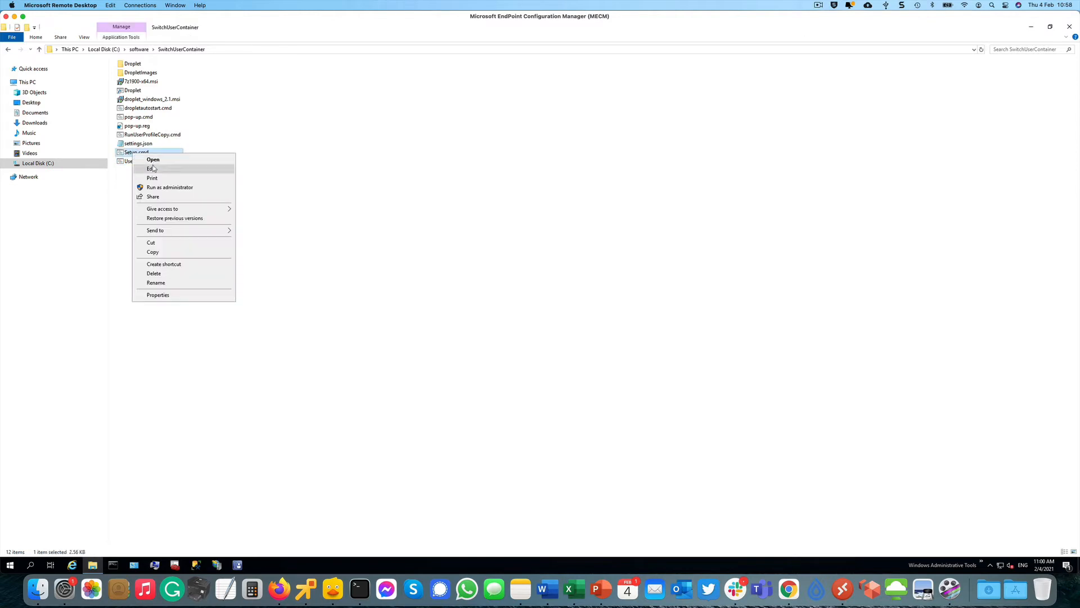
pyautogui.click(152, 168)
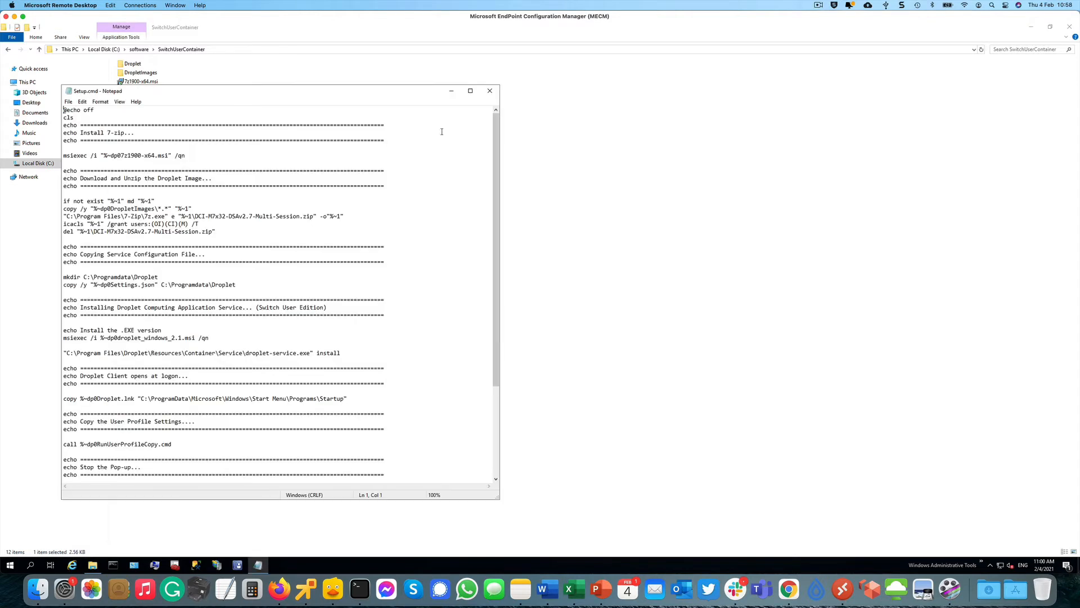
pyautogui.click(471, 91)
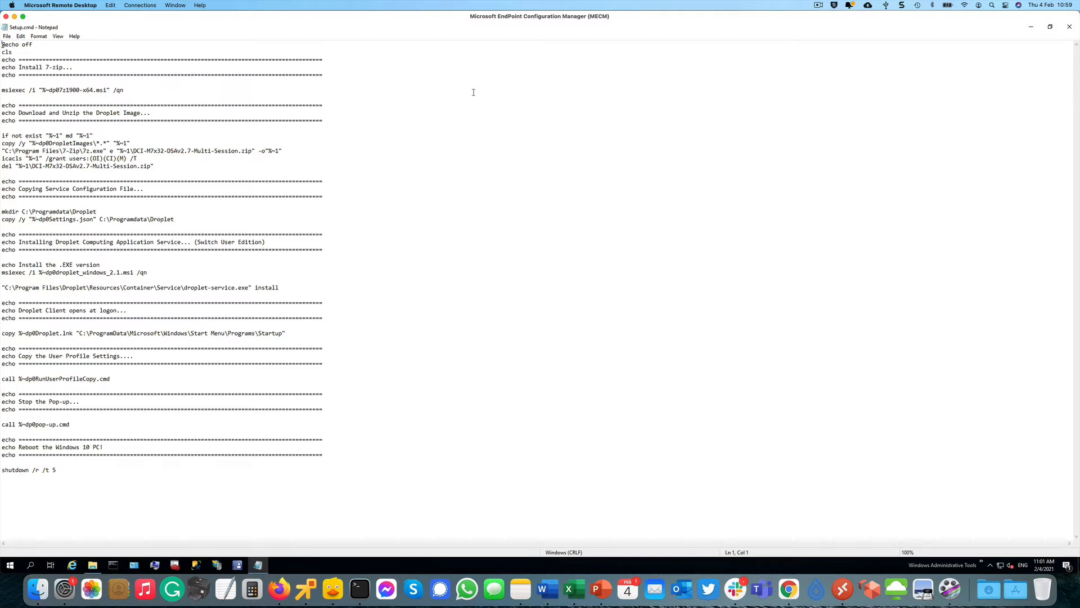
pyautogui.click(1072, 27)
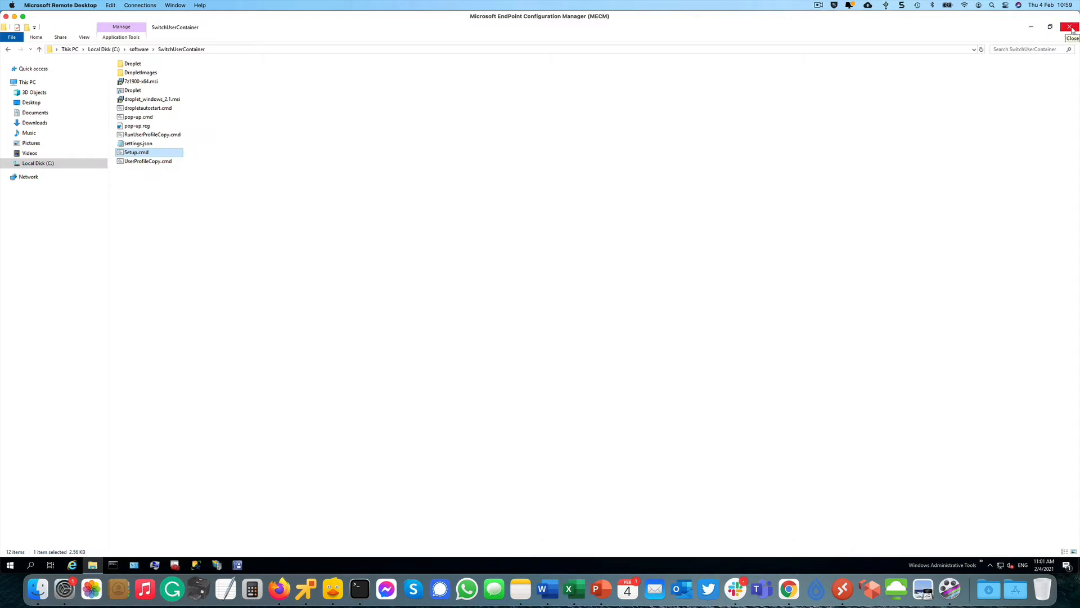
# Step: Switch to the WIN10-SU-TEST machine in VMware Remote Console, sign in with the administrator's account password, and show it full screen
pyautogui.click(1033, 28)
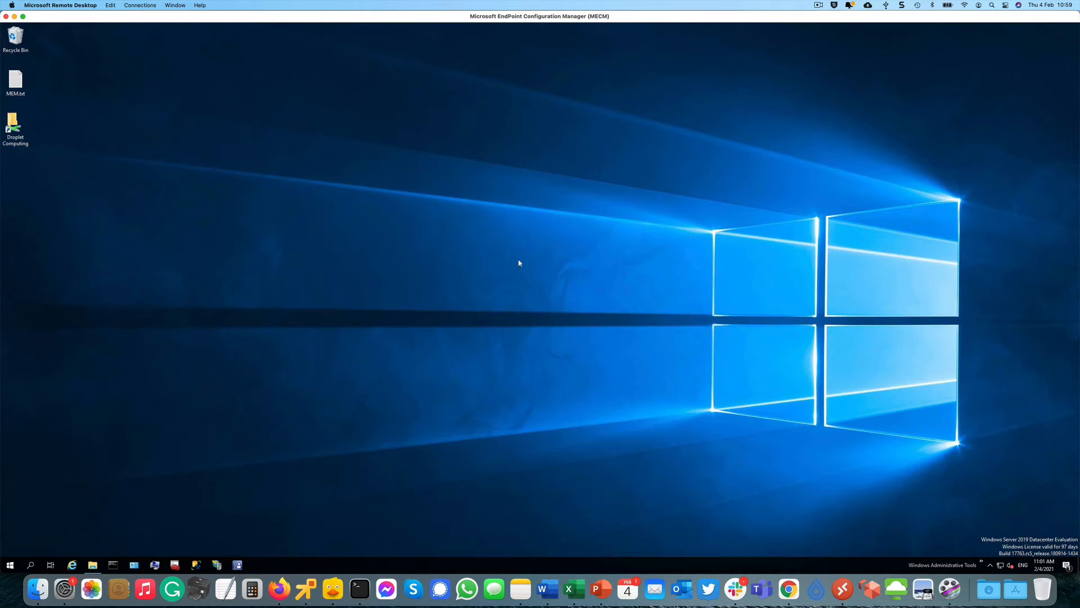
pyautogui.click(313, 589)
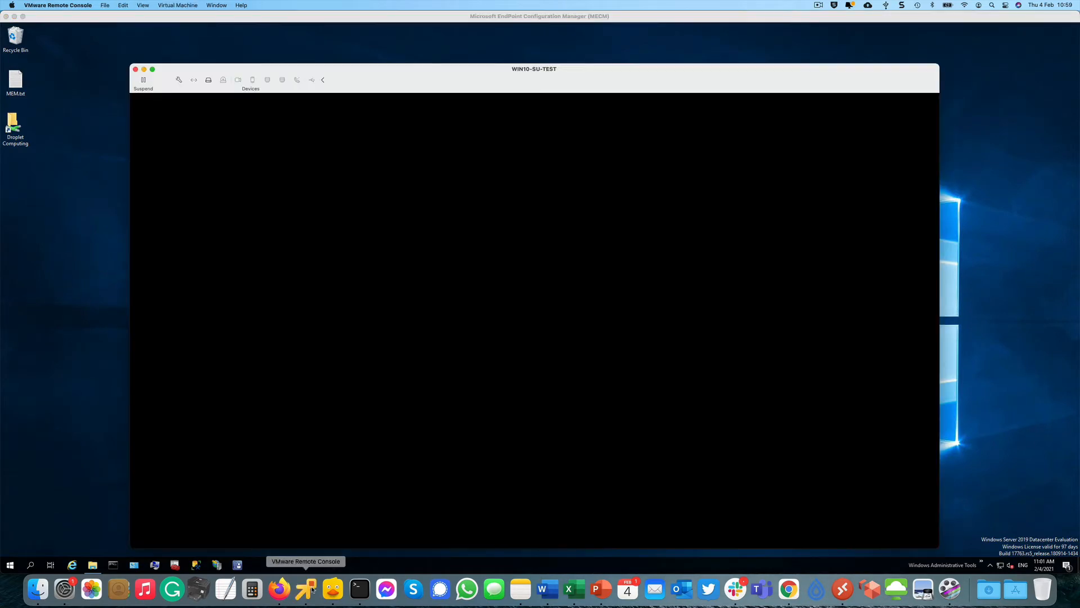
pyautogui.click(444, 307)
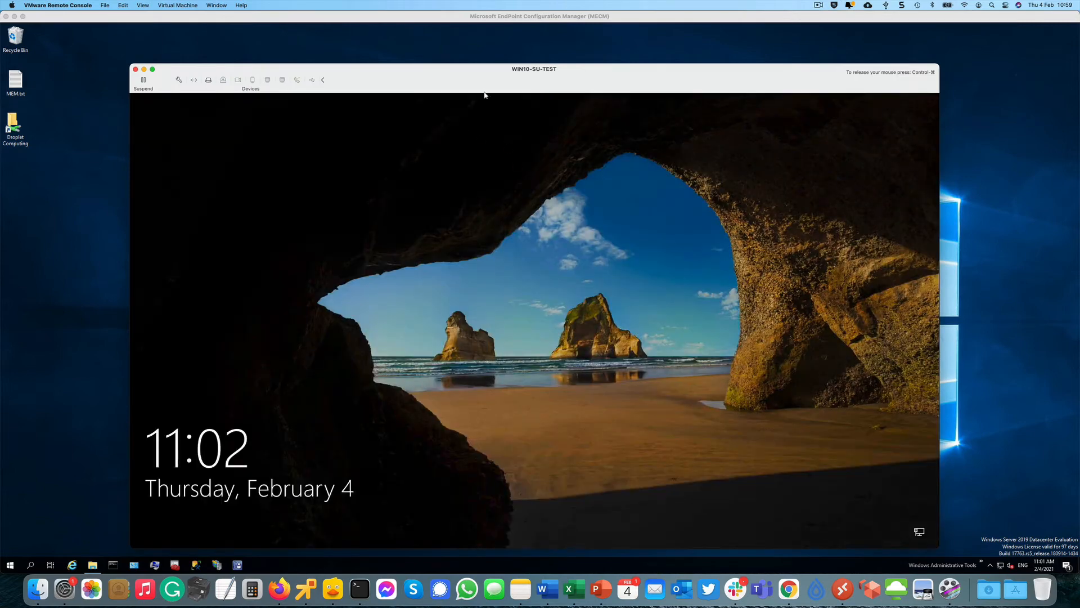
pyautogui.click(441, 147)
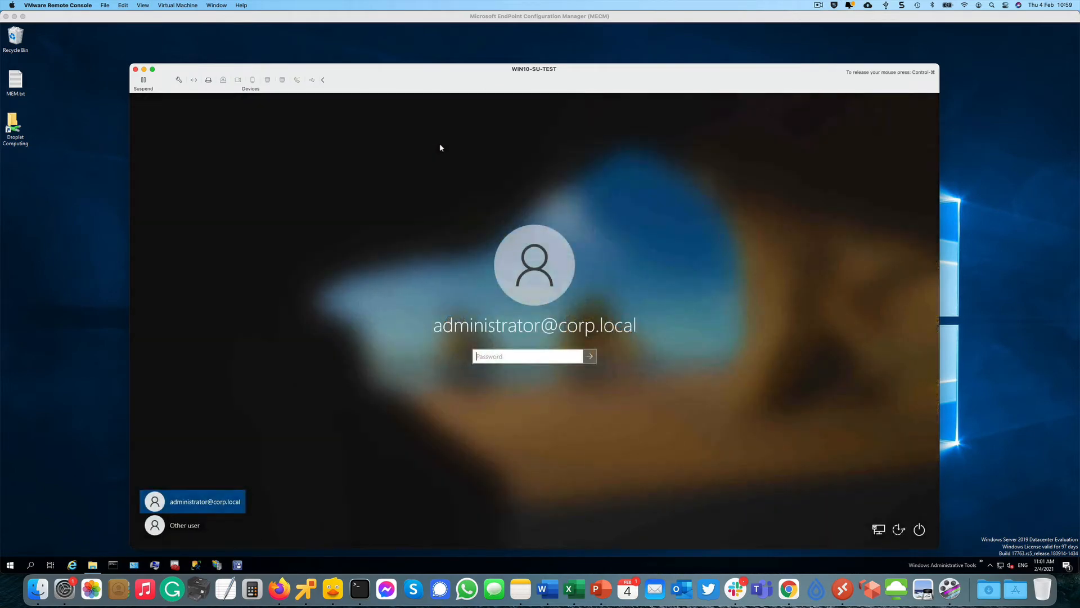
pyautogui.write('•••••••••')
pyautogui.press('Return')
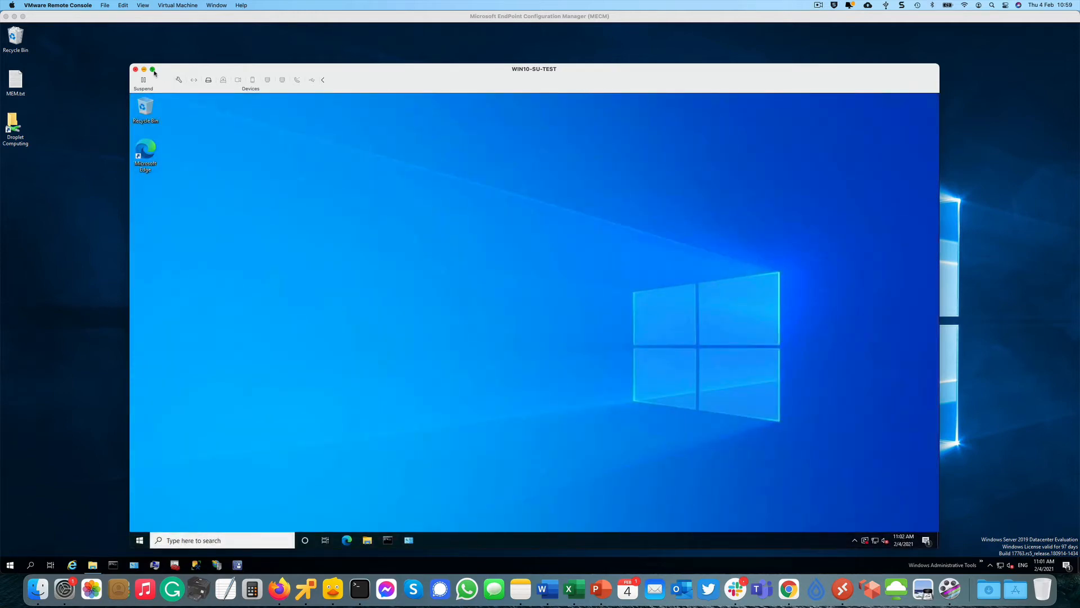
pyautogui.moveTo(154, 71)
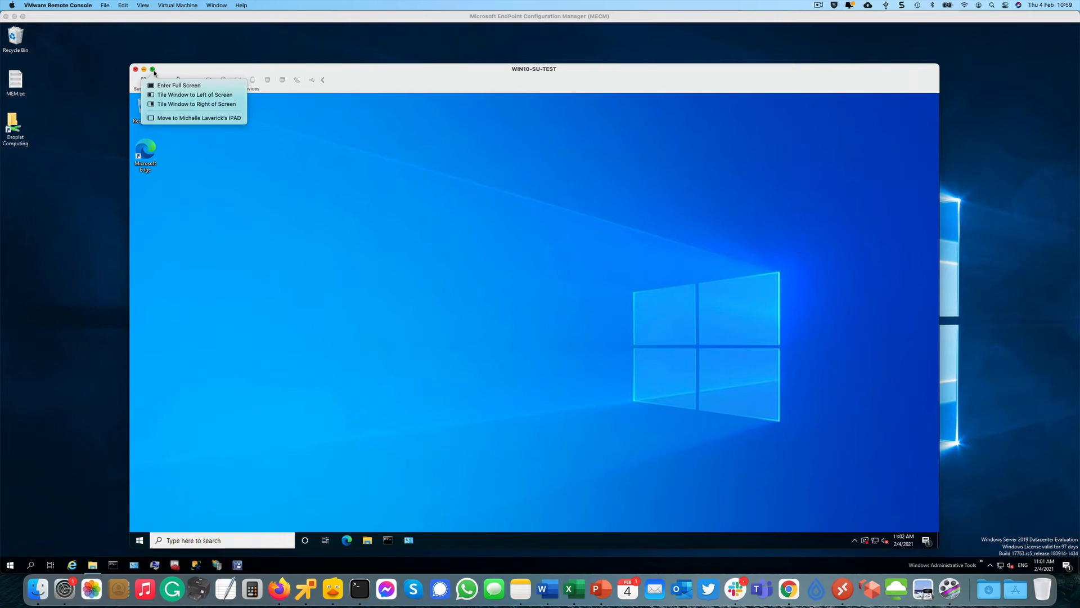
pyautogui.click(153, 69)
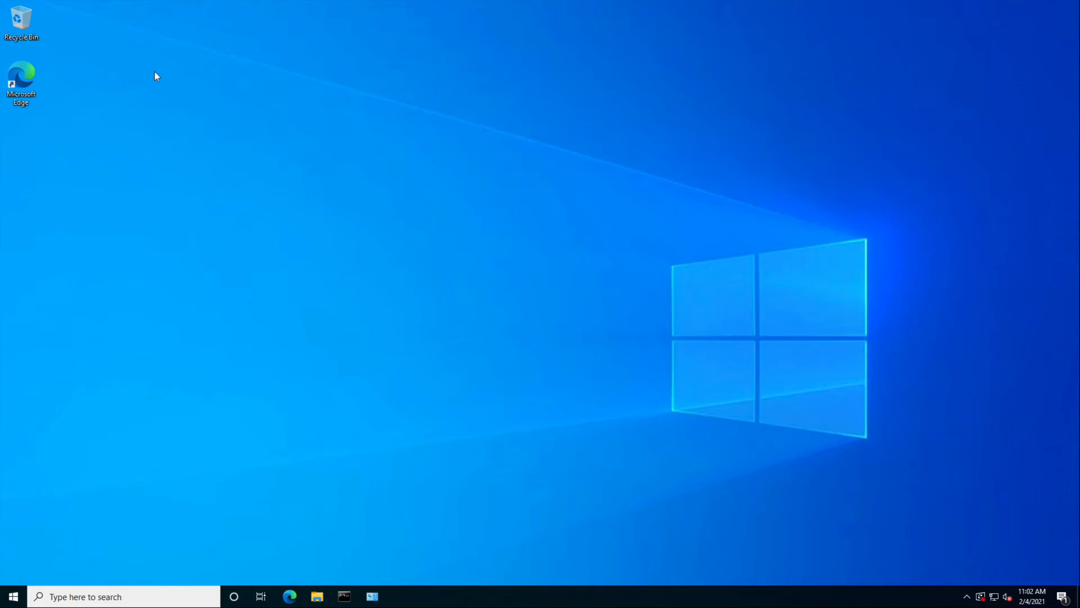
# Step: Open the \\mem network share and go to the SwitchUserContainer folder inside software
pyautogui.rightClick(13, 596)
pyautogui.click(48, 542)
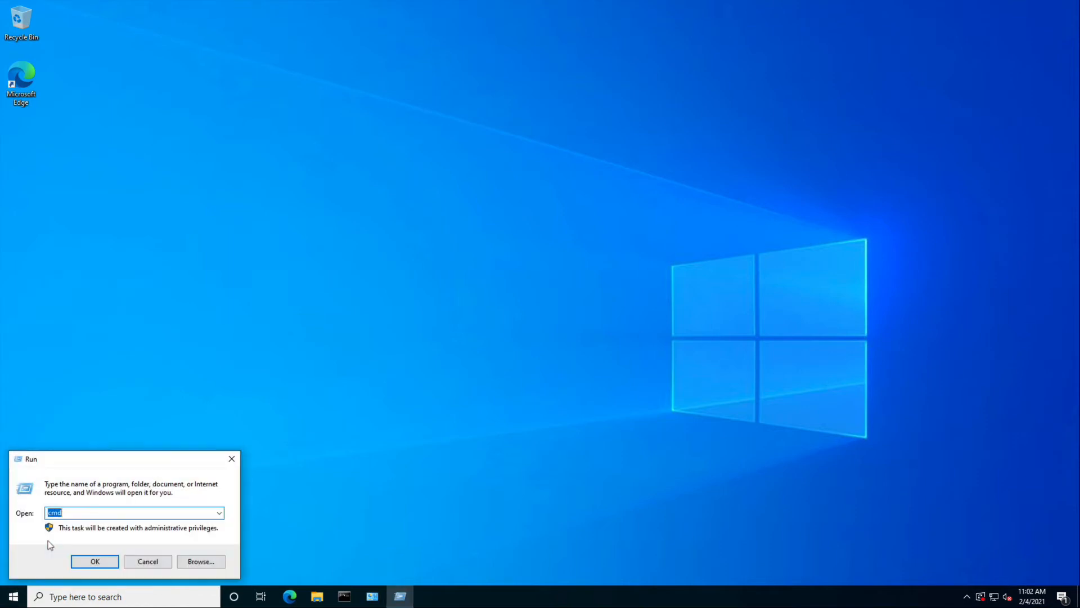
pyautogui.write('\\\\')
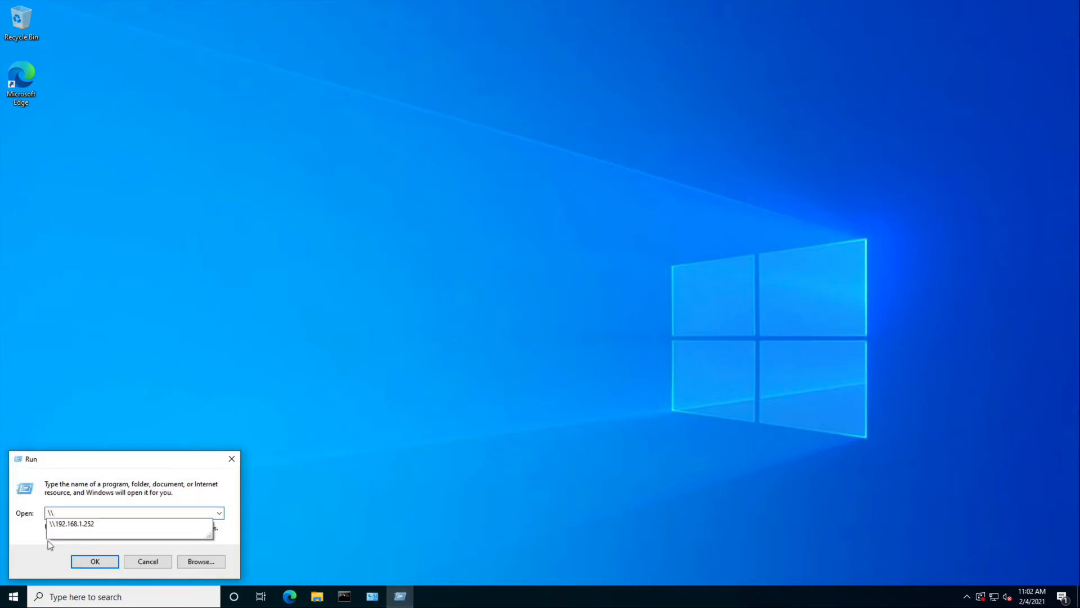
pyautogui.write('mem')
pyautogui.press('Return')
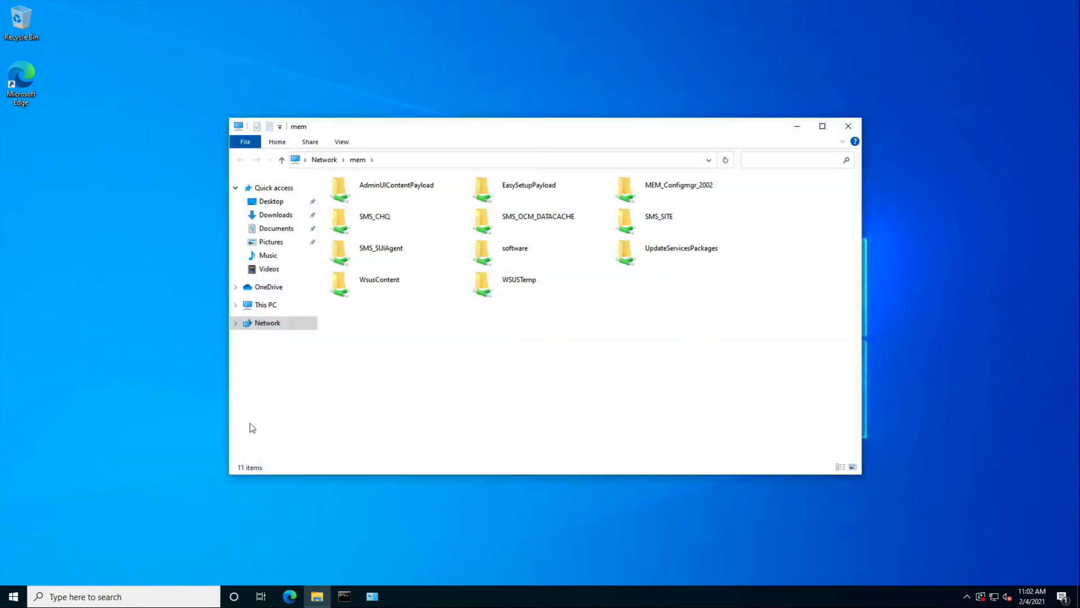
pyautogui.doubleClick(563, 263)
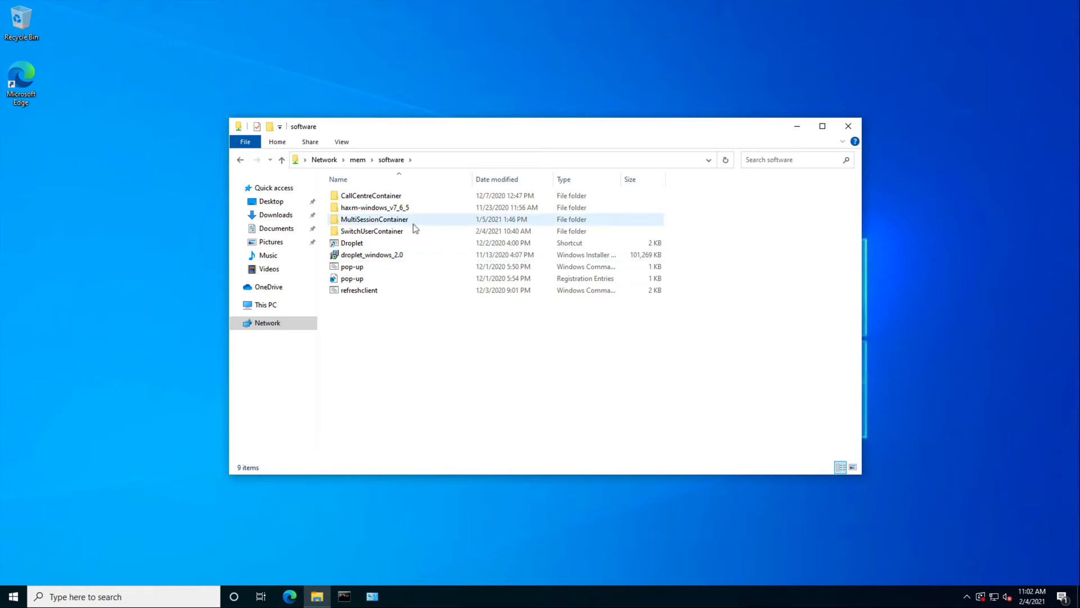
pyautogui.click(404, 235)
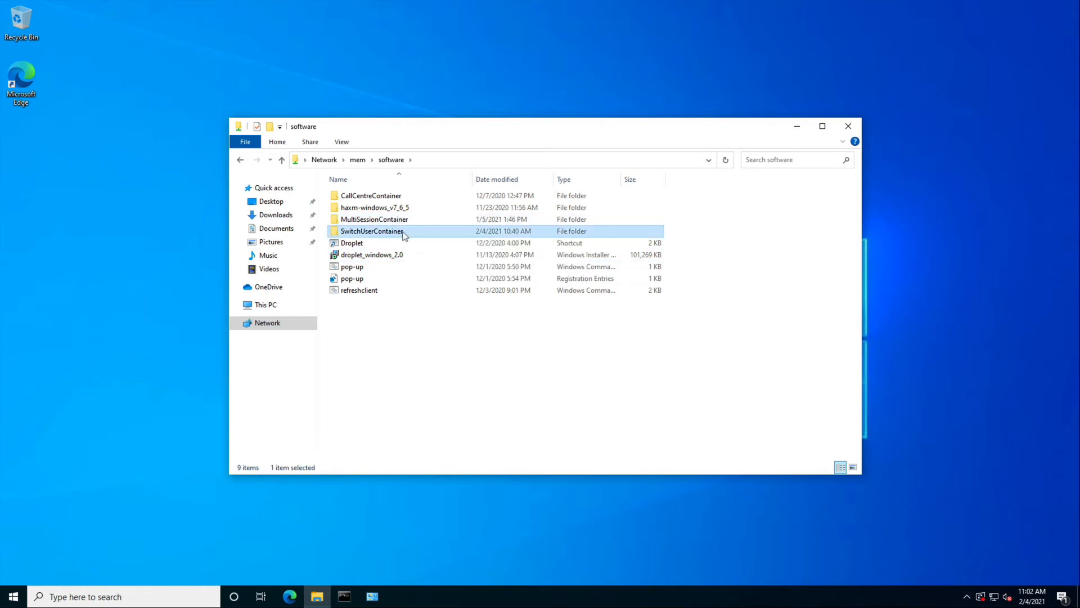
pyautogui.doubleClick(404, 235)
# Step: Copy the SwitchUserContainer folder's network path and paste it into a Command Prompt window moved clear of the folder listing
pyautogui.click(494, 160)
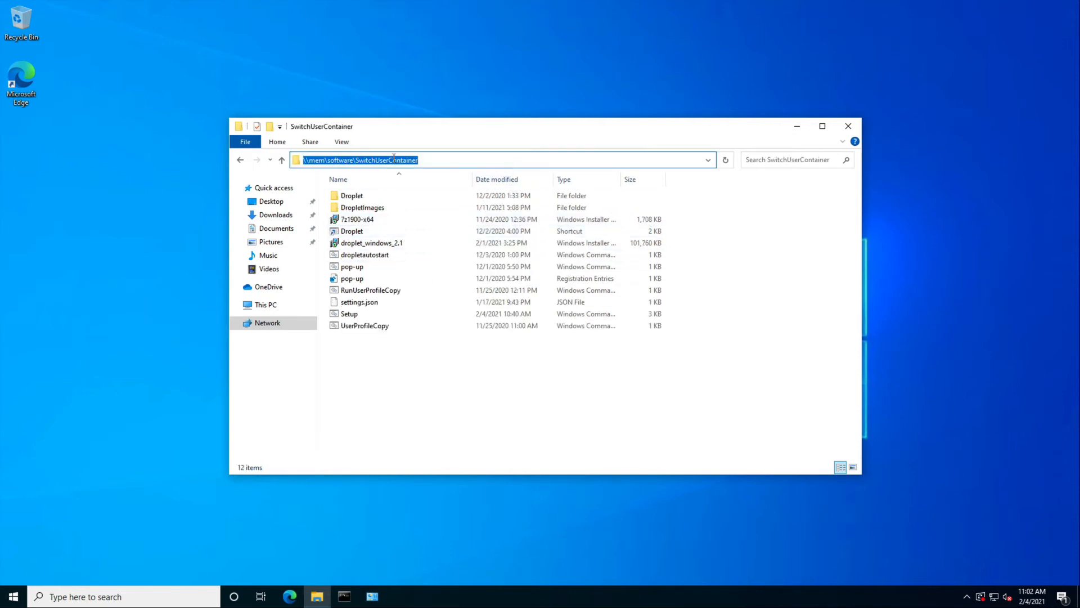
pyautogui.rightClick(394, 158)
pyautogui.click(422, 193)
pyautogui.click(345, 597)
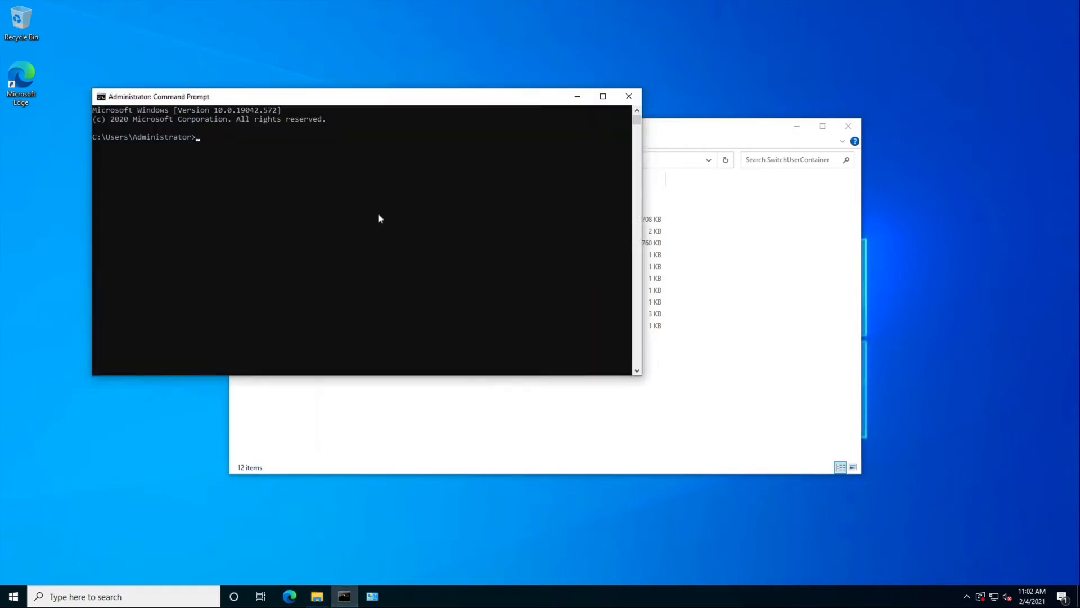
pyautogui.rightClick(366, 203)
pyautogui.moveTo(325, 98); pyautogui.dragTo(639, 182)
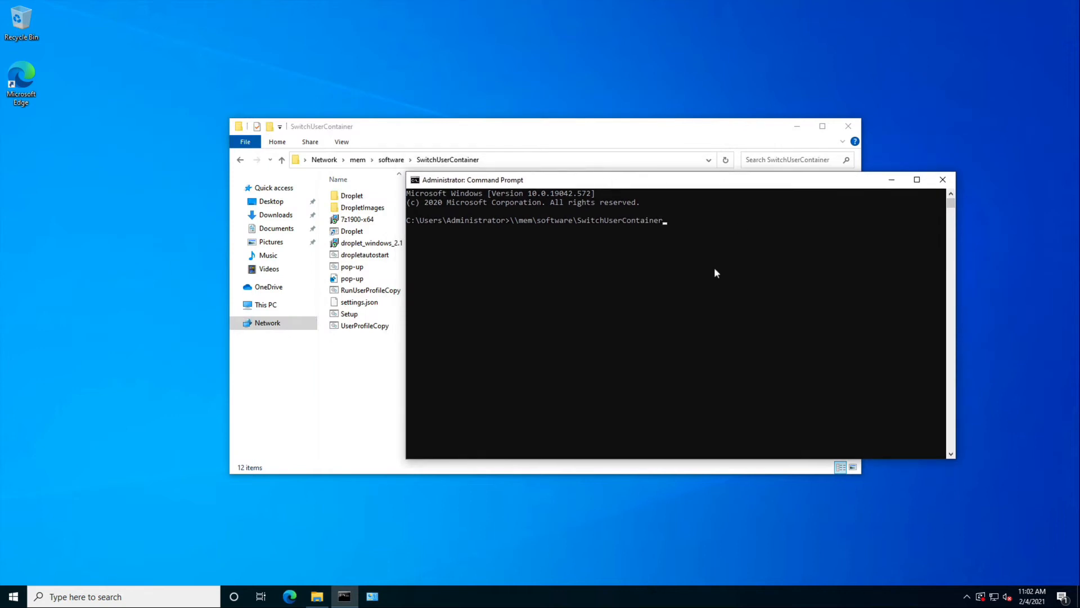
# Step: Complete the command as \\mem\software\SwitchUserContainer\setup.cmd C:\DropletImages, close the folder window, and run the command
pyautogui.write('\\SwitchUserContainer\\setup.cmd C:\\DropletImages')
pyautogui.click(849, 126)
pyautogui.click(769, 230)
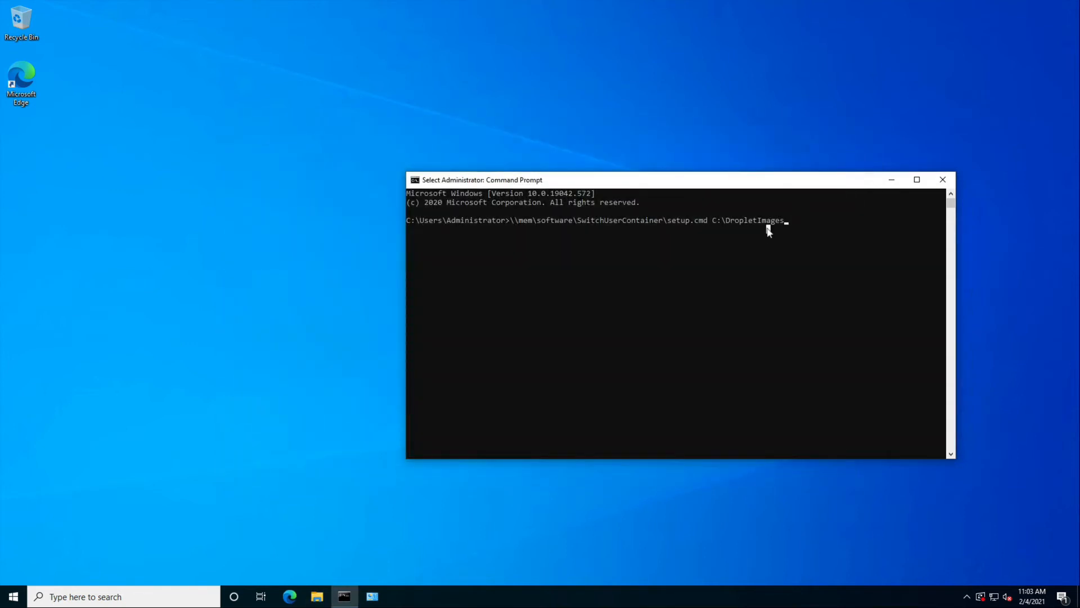
pyautogui.press('Escape')
pyautogui.click(768, 228)
pyautogui.press('Escape')
pyautogui.press('Return')
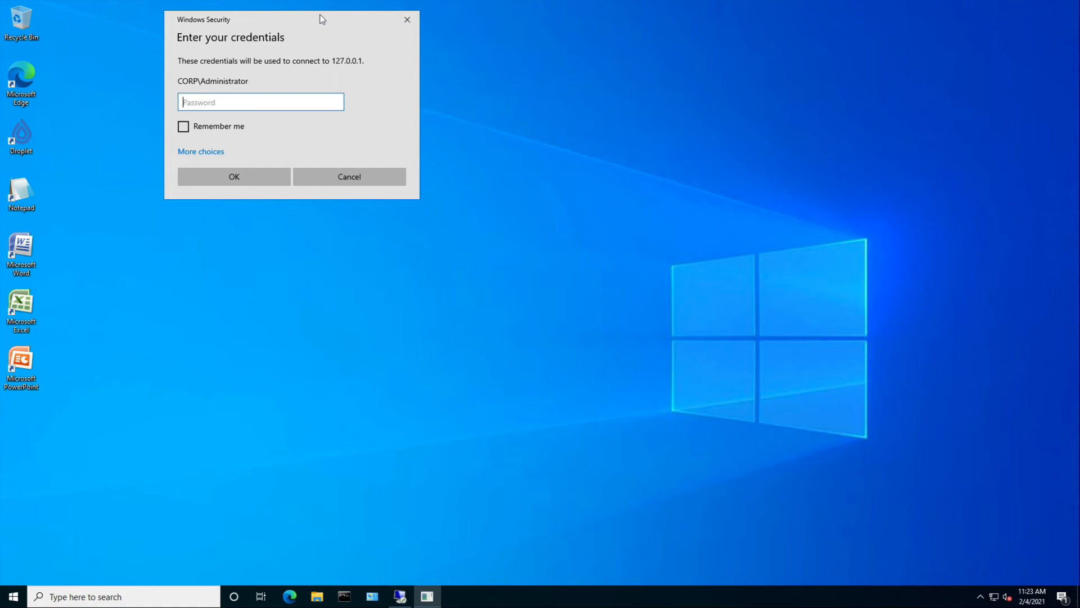
# Step: Enter the account password in the Windows Security prompt to connect to the local container
pyautogui.write('**********')
pyautogui.press('Return')
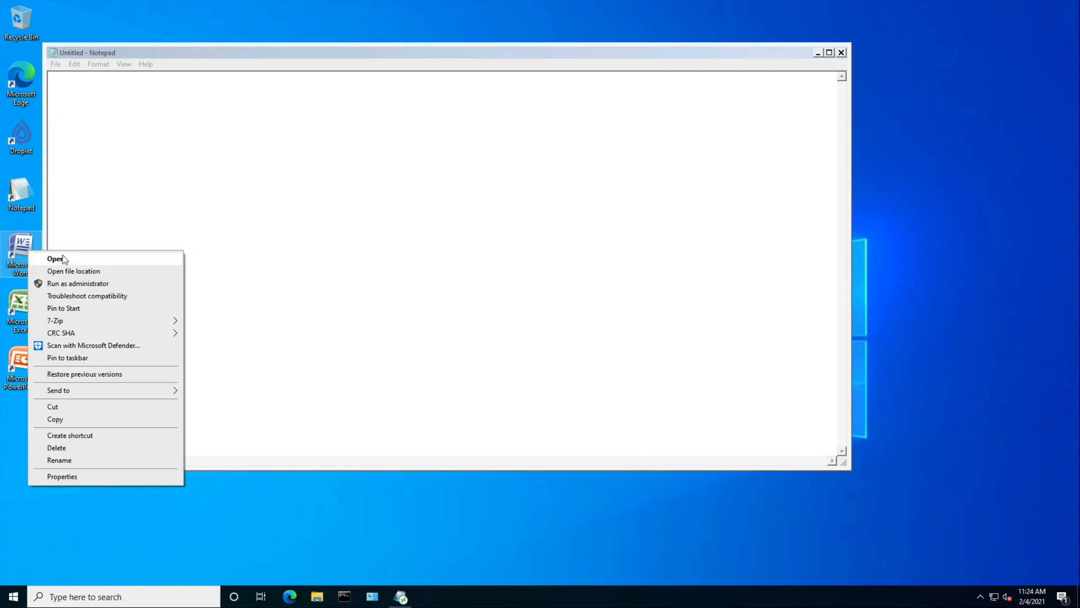
# Step: Launch Microsoft Word and Microsoft Excel from their desktop shortcuts, reducing each maximized window to its smaller size
pyautogui.click(56, 258)
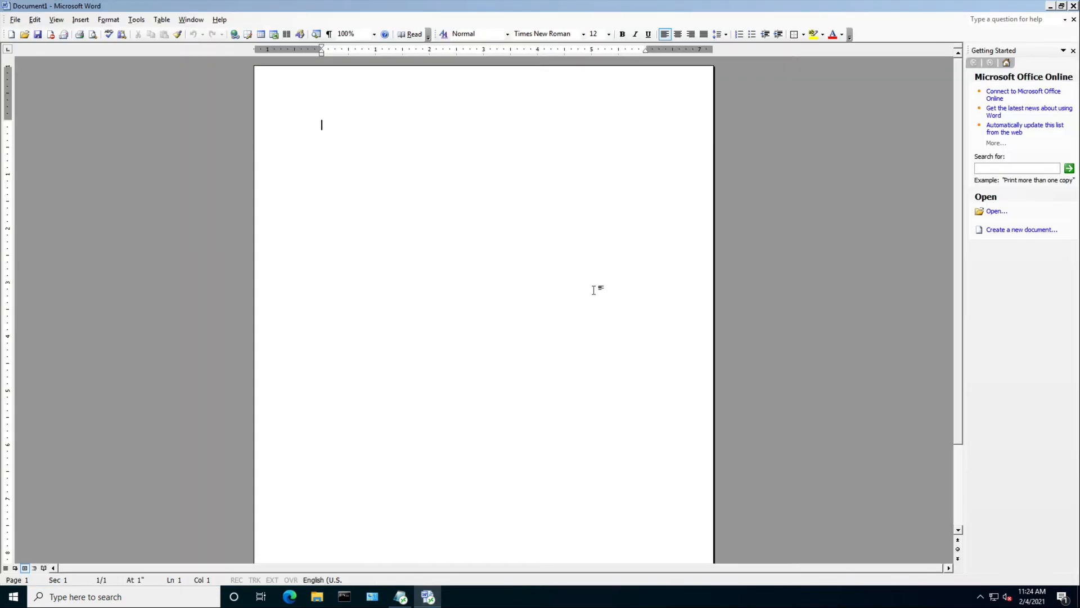
pyautogui.click(1061, 7)
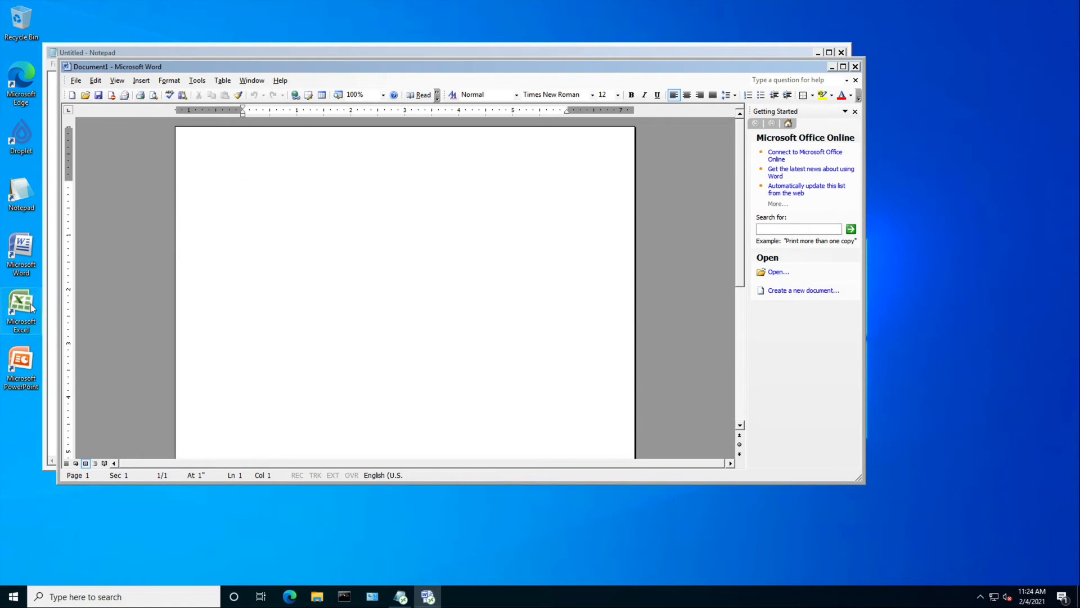
pyautogui.rightClick(32, 307)
pyautogui.click(50, 307)
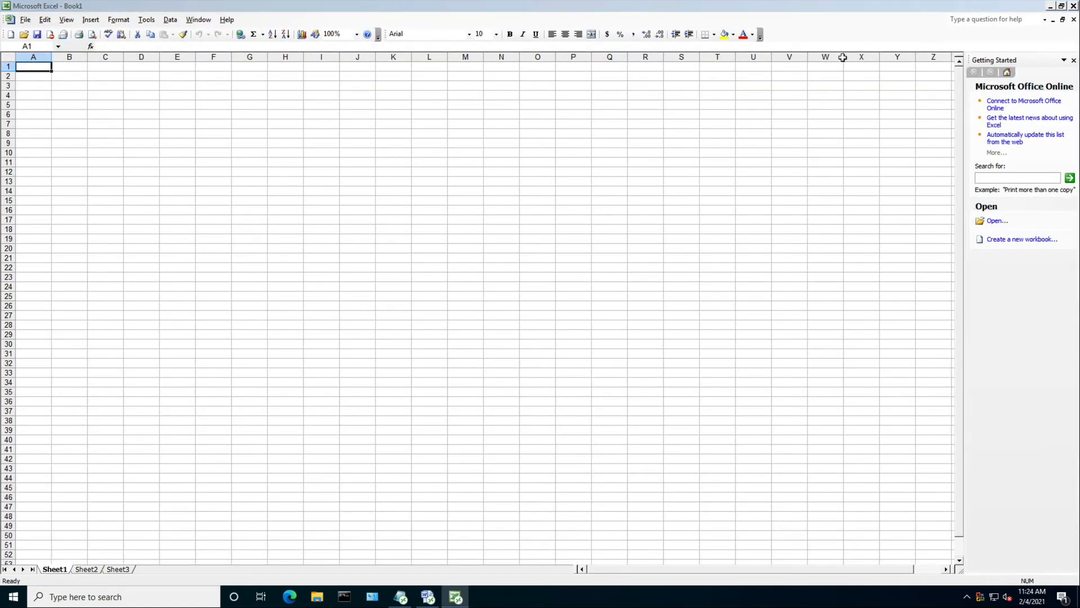
pyautogui.click(1061, 6)
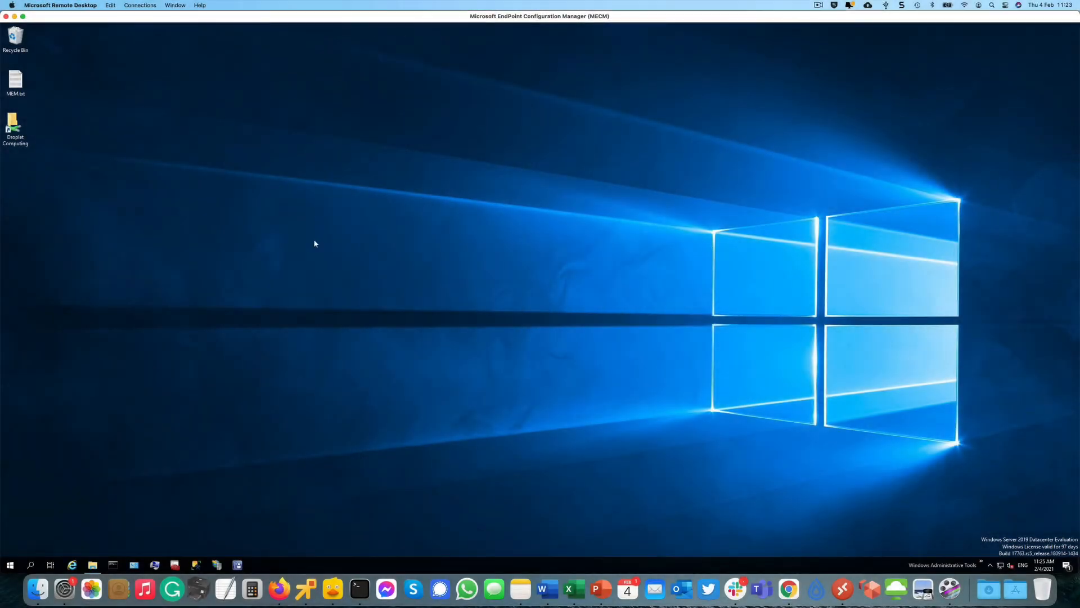
# Step: Open the Configuration Manager console on the MECM server, then reposition and enlarge its window to fill most of the desktop
pyautogui.click(238, 566)
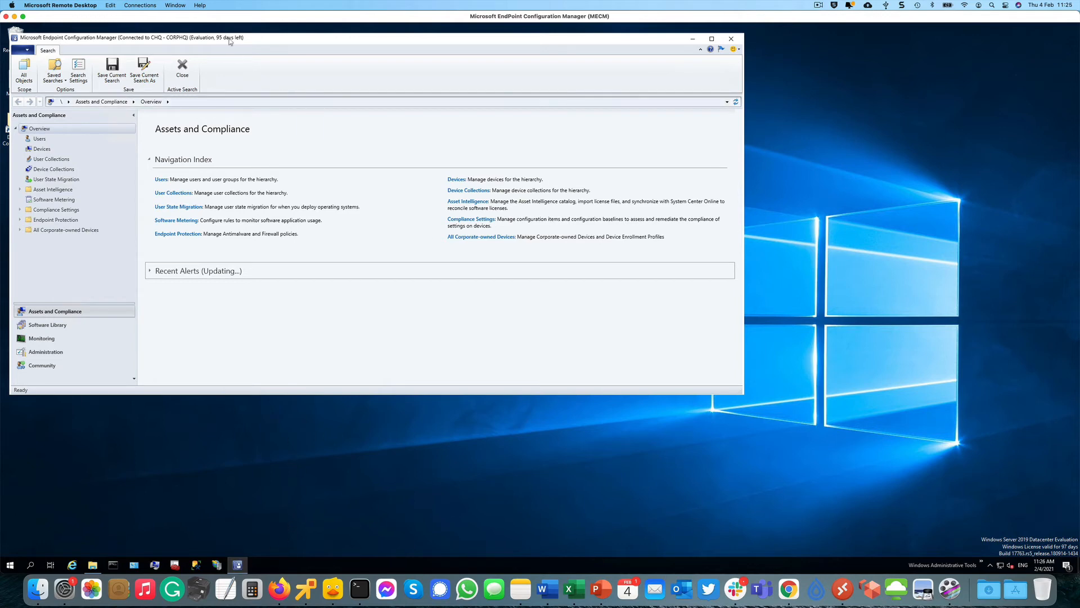
pyautogui.moveTo(228, 40); pyautogui.dragTo(279, 41)
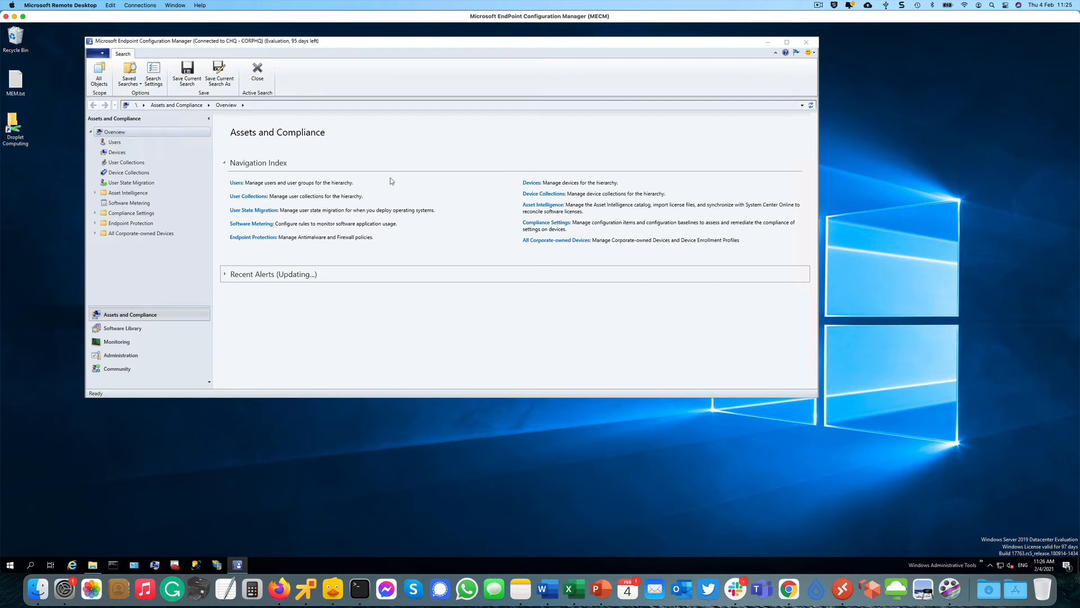
pyautogui.click(817, 397)
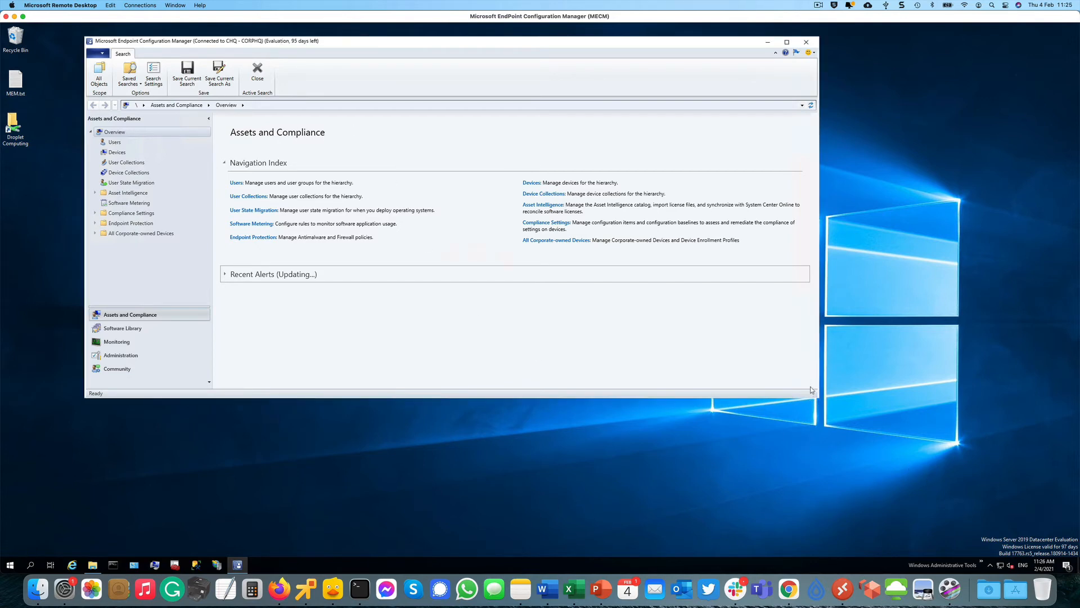
pyautogui.moveTo(815, 395); pyautogui.dragTo(1023, 522)
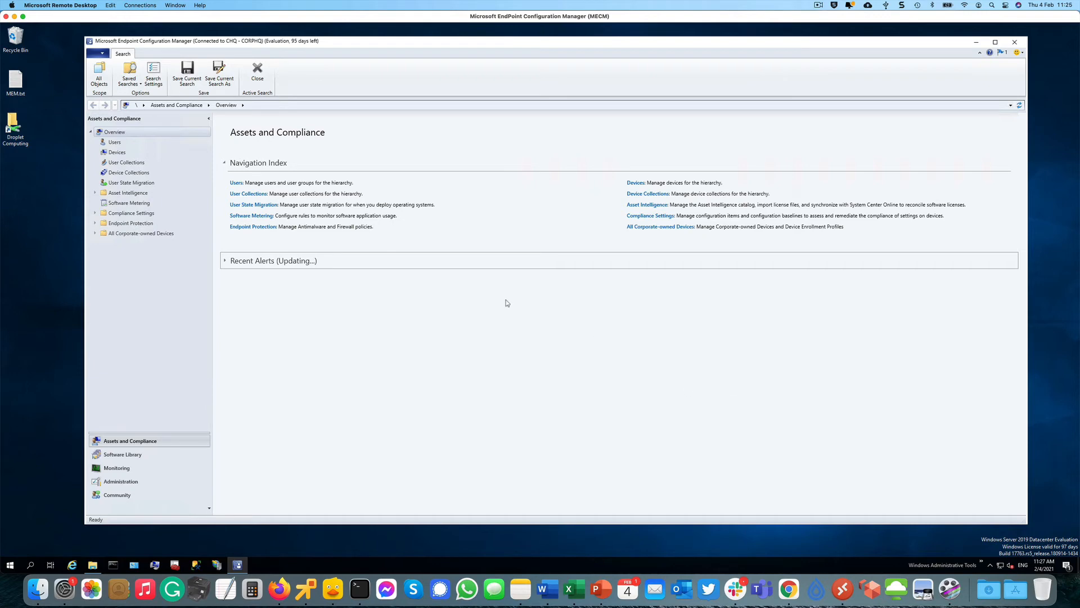
# Step: Review the summary and deployments of the Droplet Computing (Call Centre) device collection
pyautogui.click(151, 174)
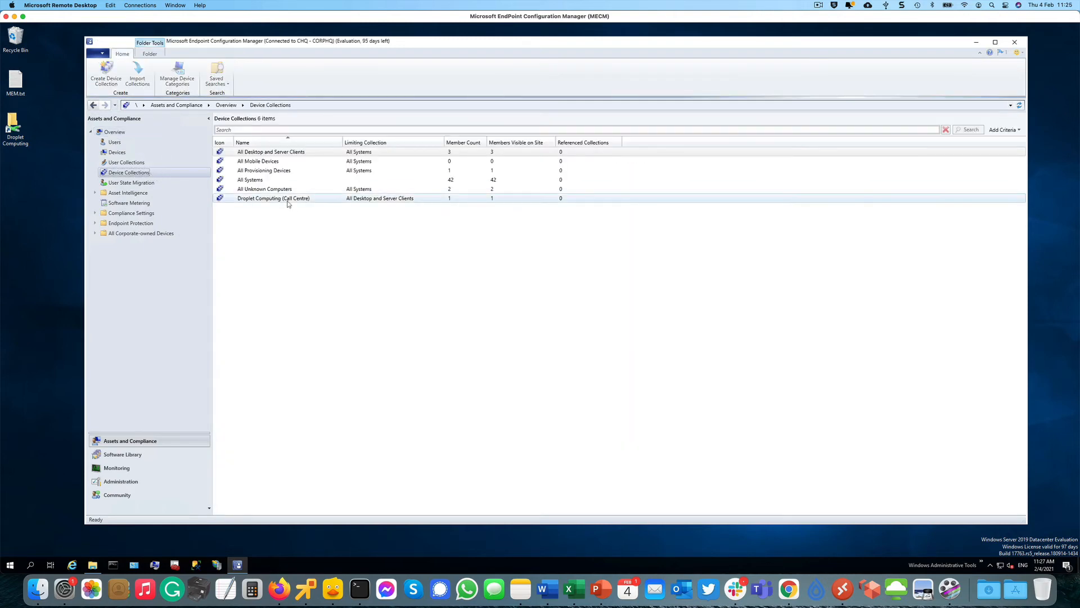
pyautogui.click(288, 201)
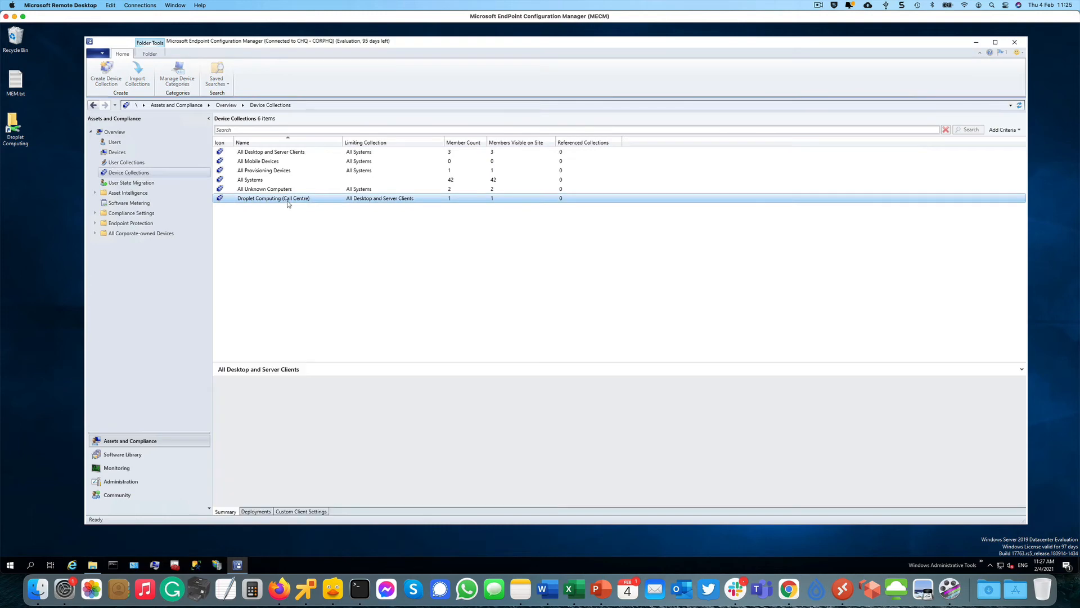
pyautogui.click(266, 512)
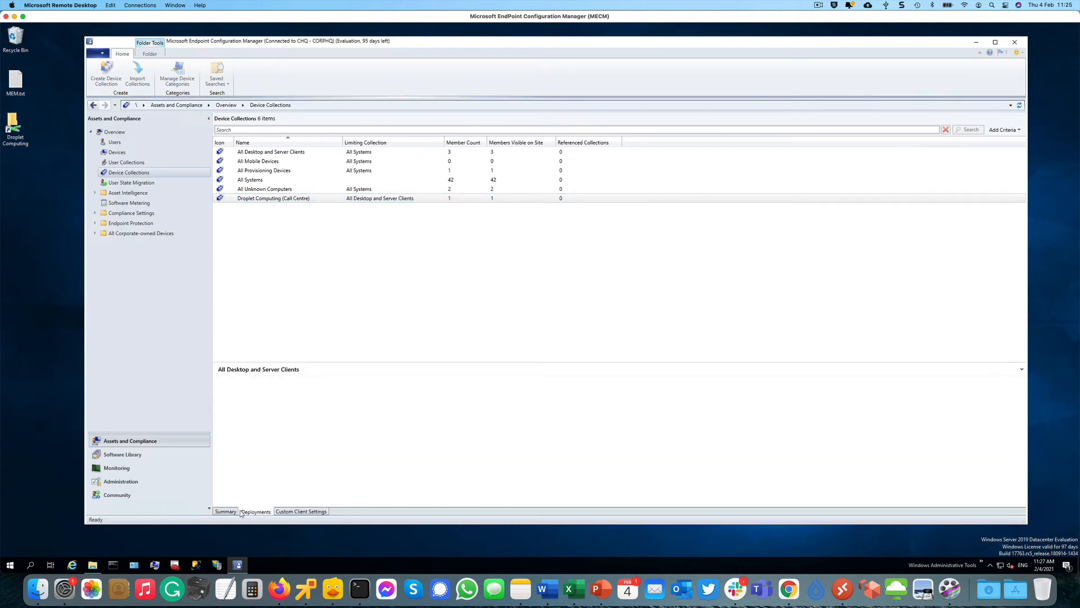
pyautogui.click(225, 511)
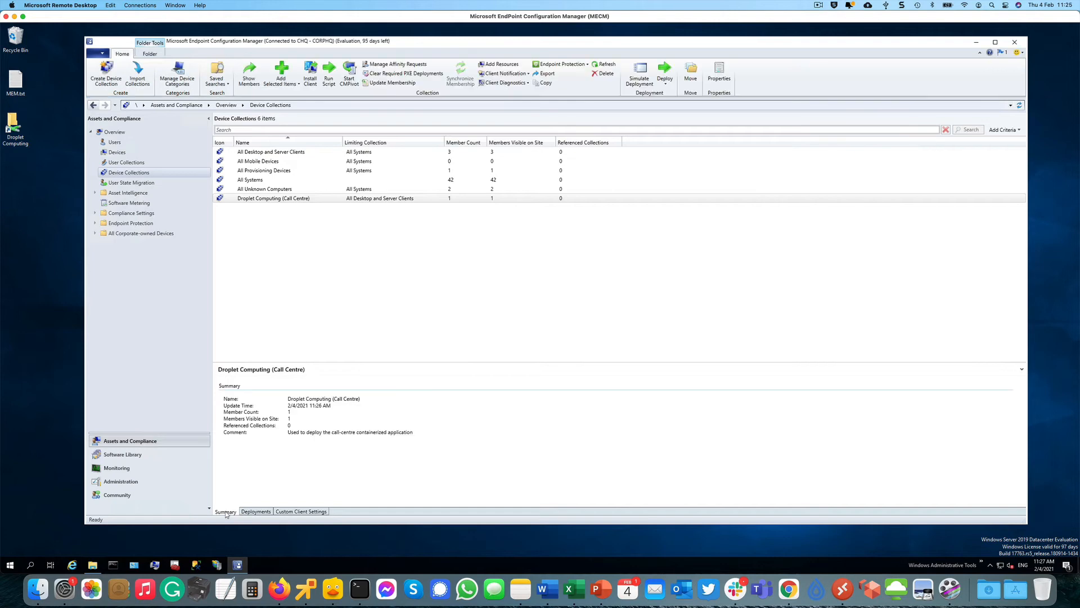
pyautogui.click(245, 512)
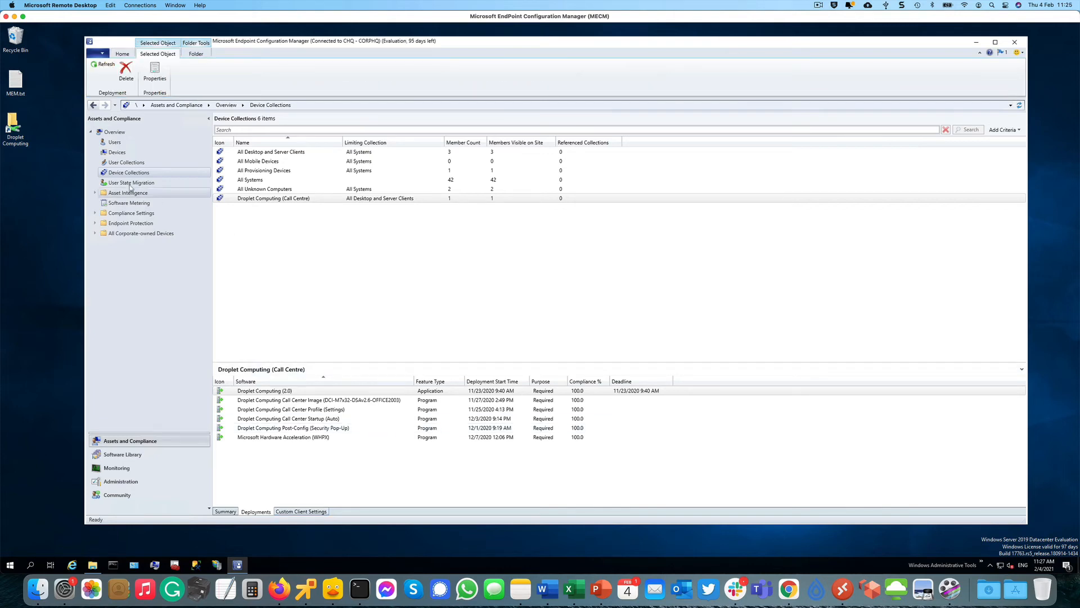
# Step: Display the Software Library's applications under Application Management and examine the Droplet Computing (2.0) entry
pyautogui.click(138, 454)
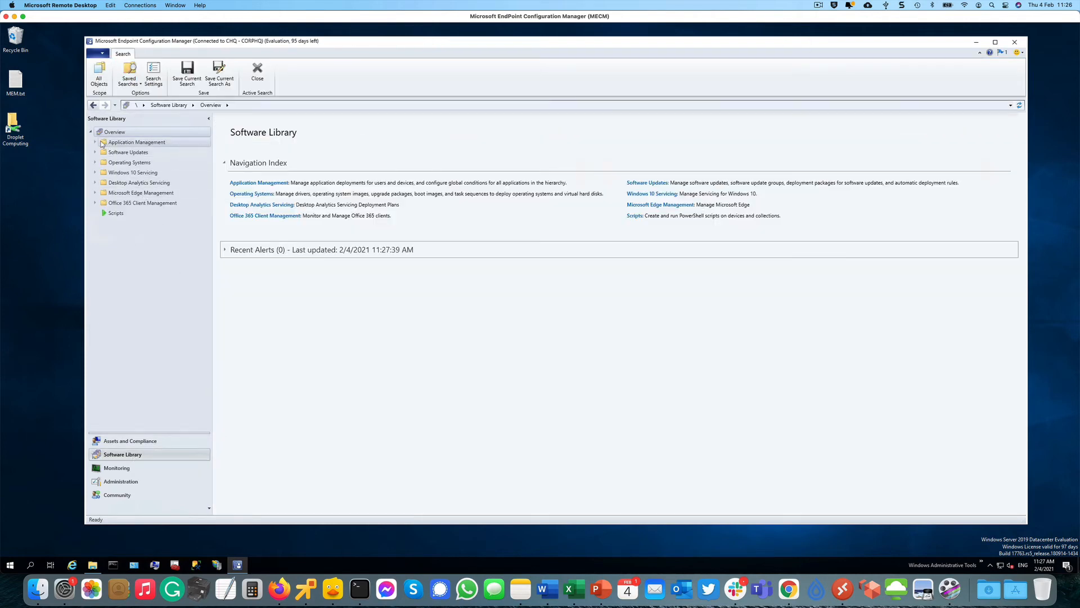
pyautogui.doubleClick(145, 143)
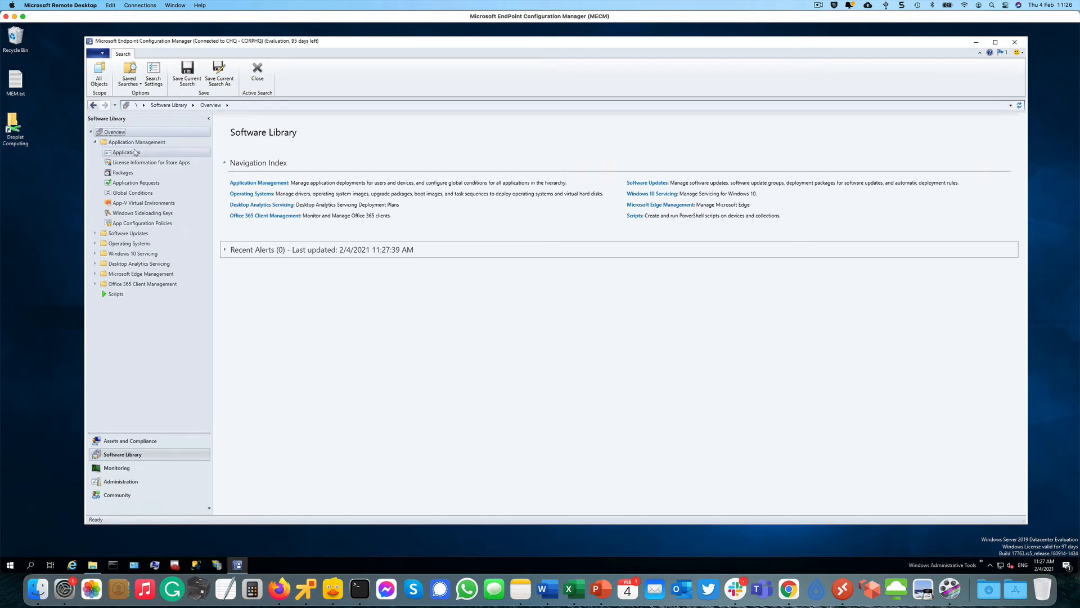
pyautogui.click(135, 152)
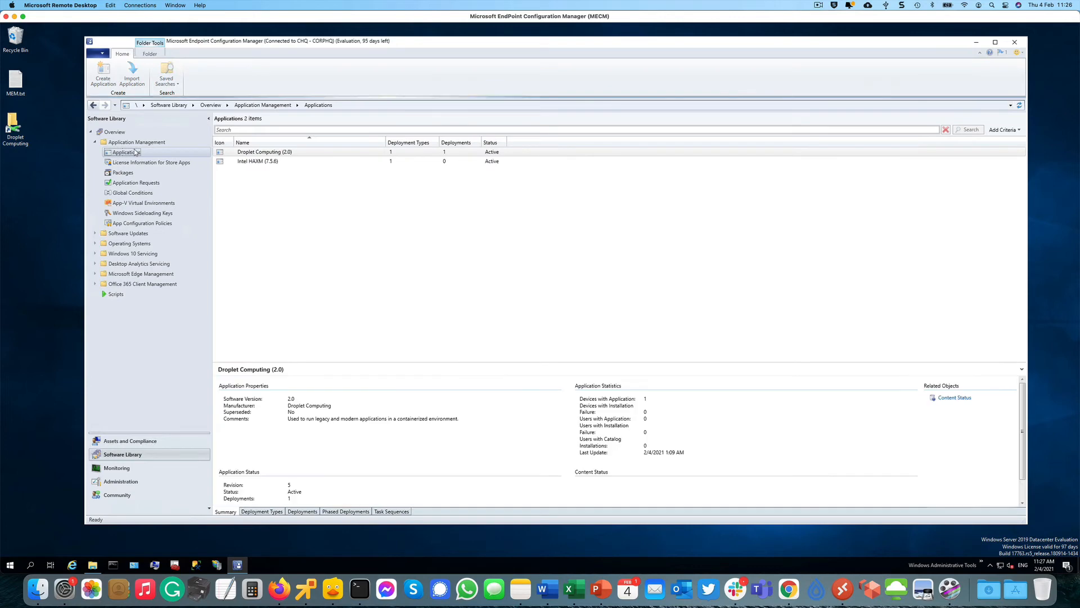
pyautogui.click(308, 156)
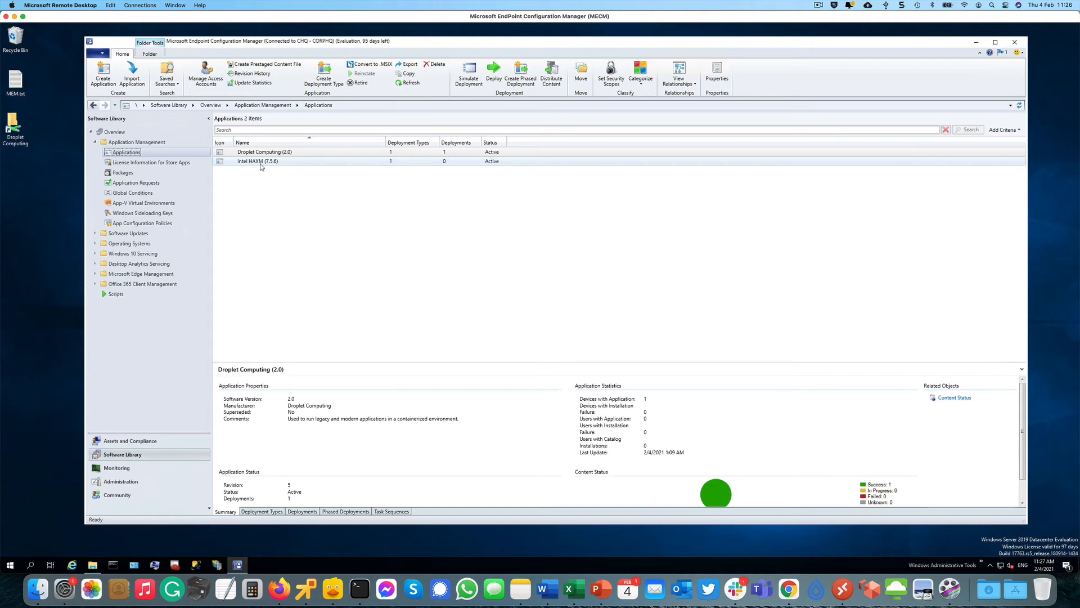
# Step: Display the Software Library's packages and examine the program of the Droplet Computing Call Center Startup package
pyautogui.click(121, 174)
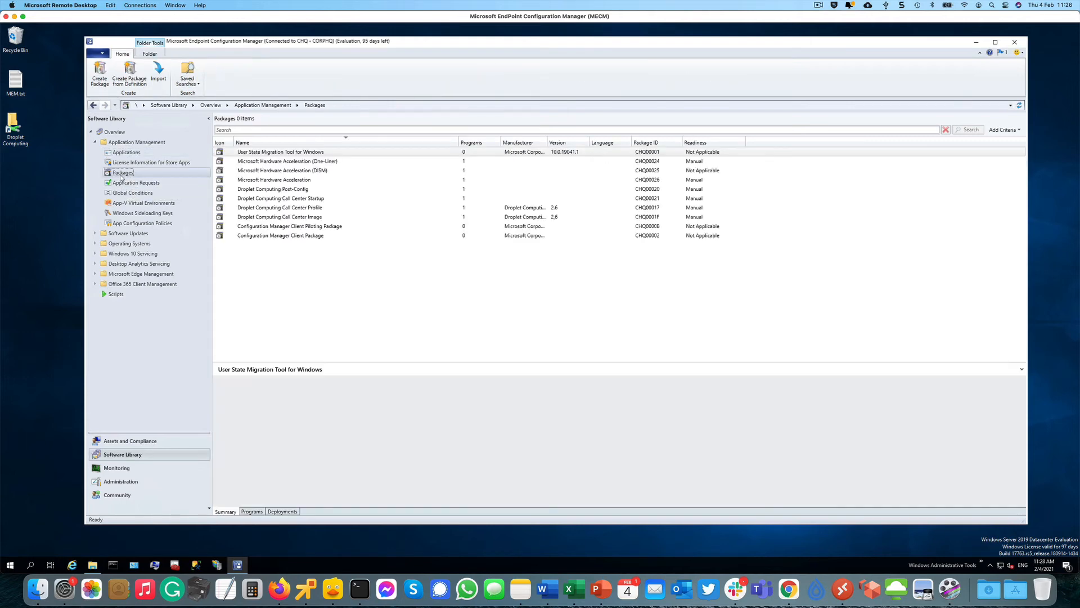
pyautogui.click(292, 199)
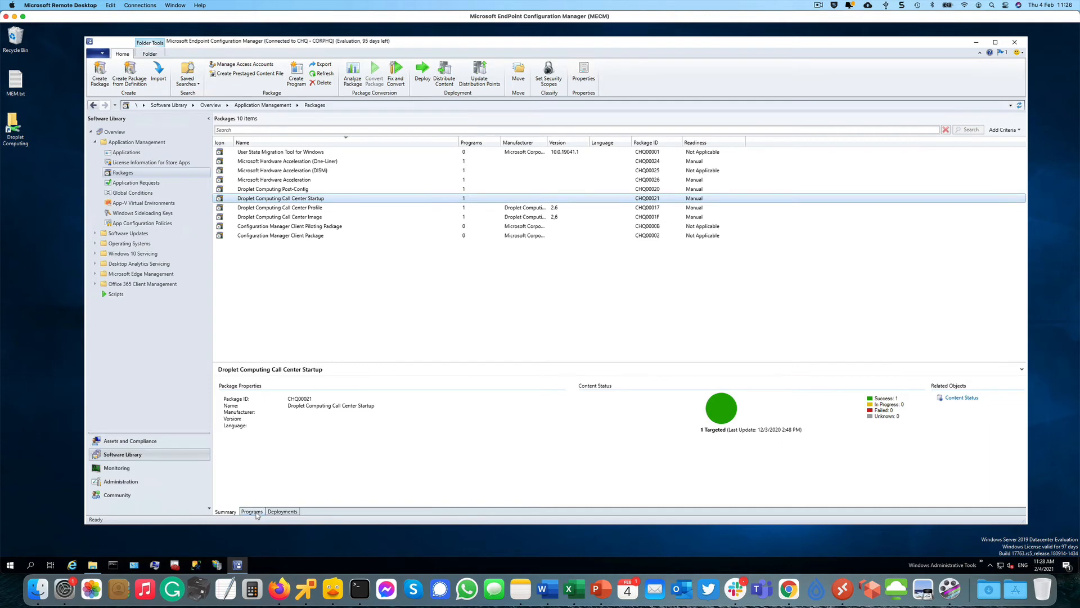
pyautogui.click(257, 511)
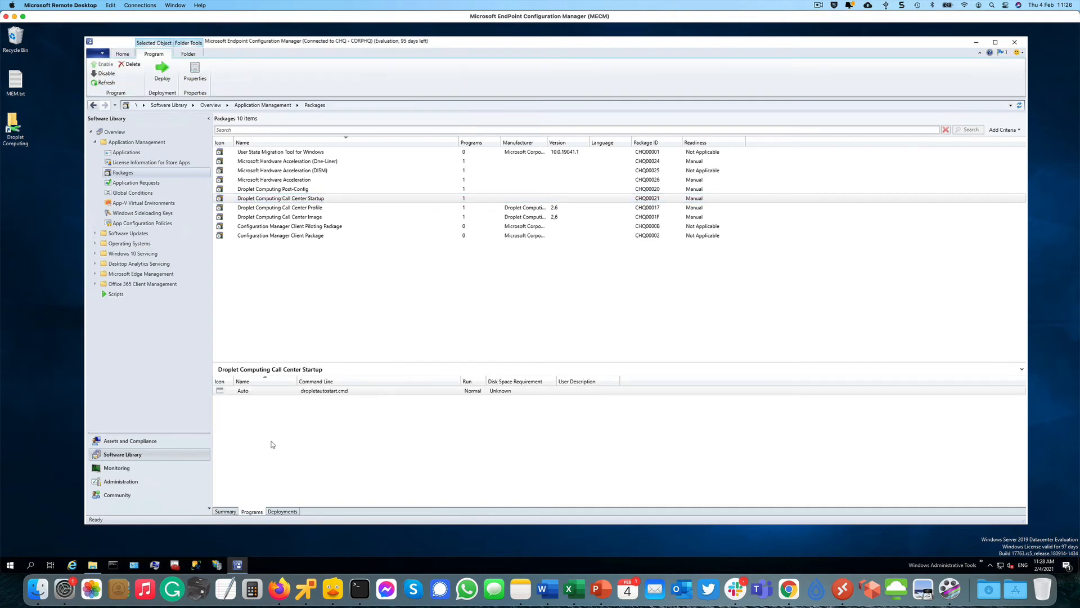
pyautogui.click(266, 393)
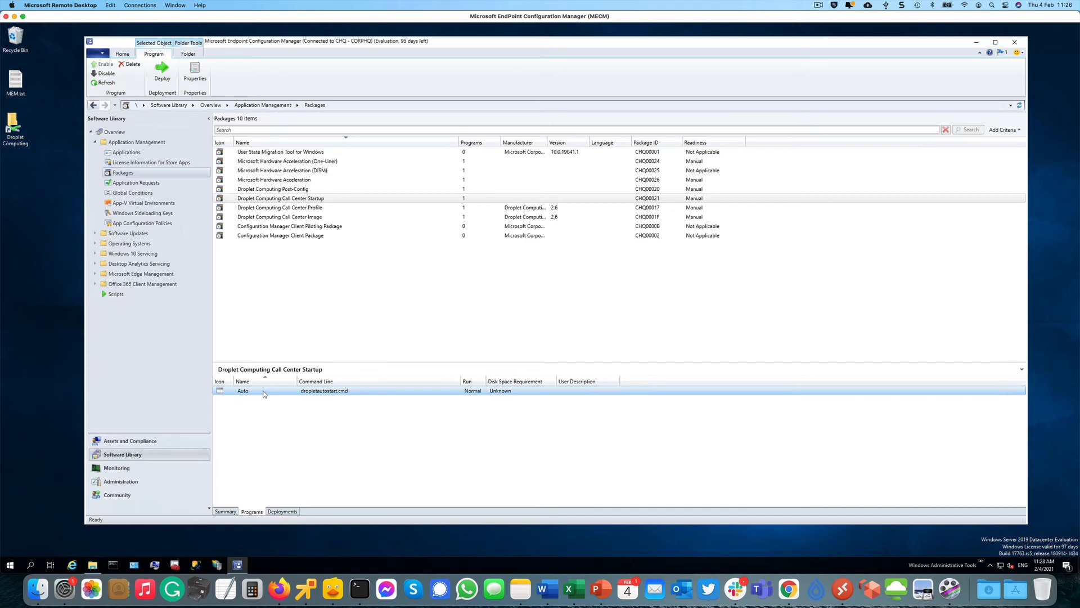
pyautogui.click(253, 382)
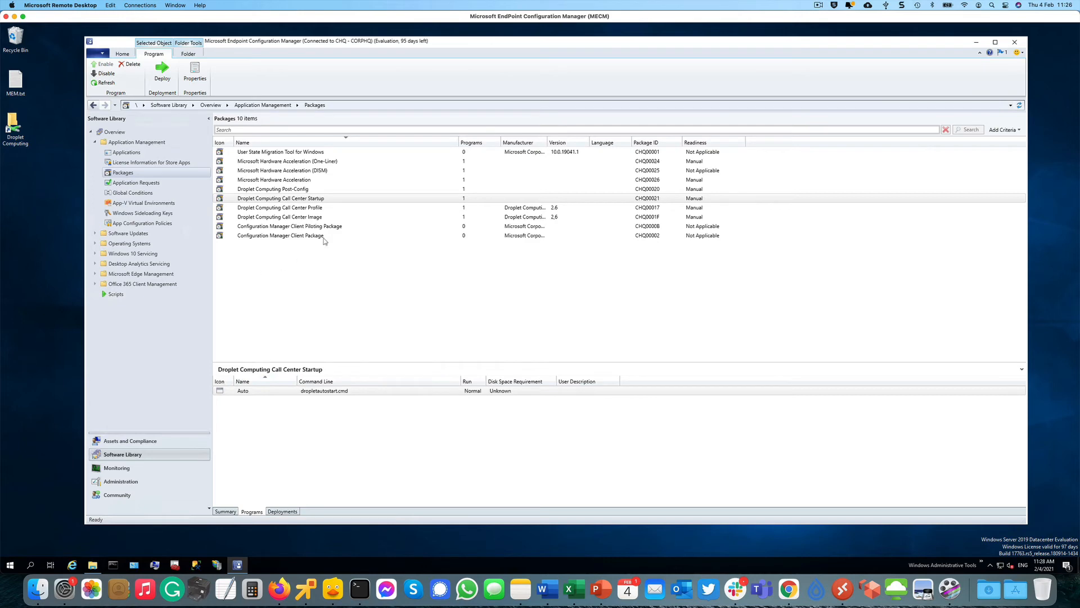
# Step: Compare the programs of the Droplet Computing Call Center Profile, Image, Startup and Post-Config packages
pyautogui.click(324, 209)
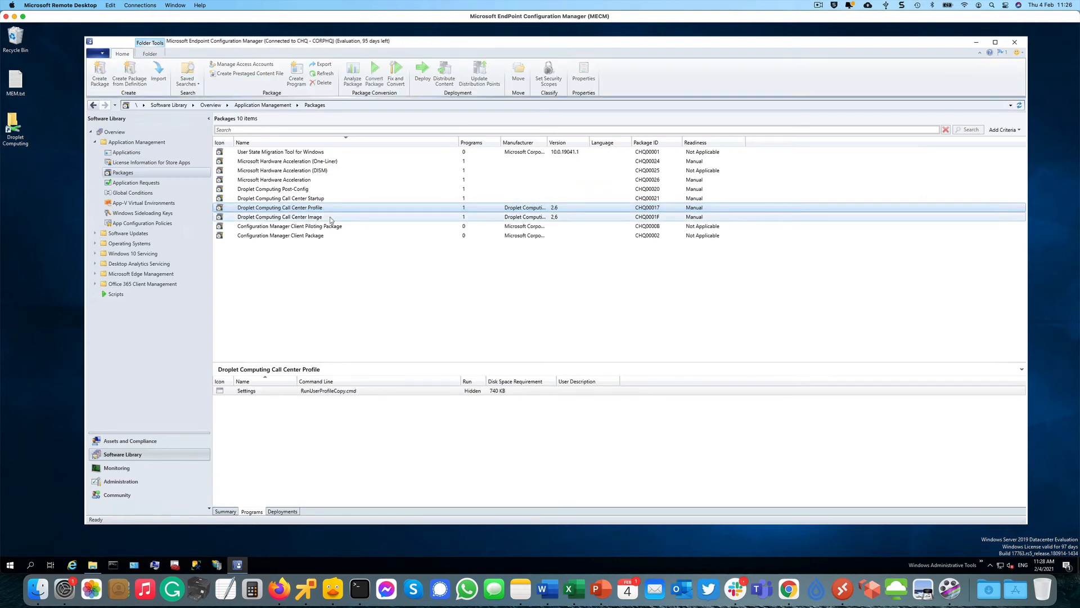
pyautogui.click(330, 217)
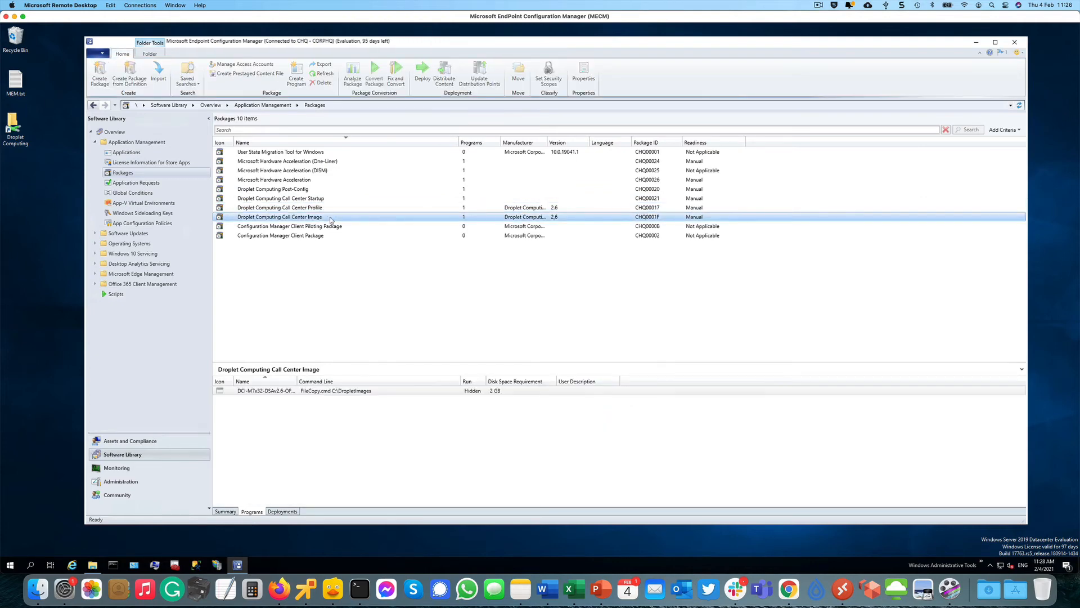
pyautogui.click(313, 199)
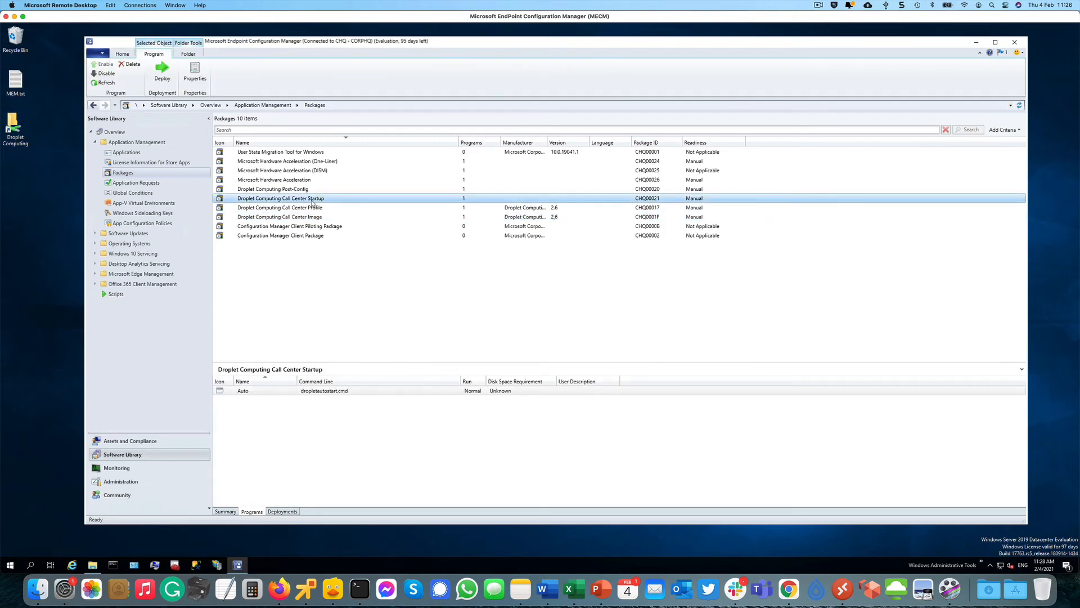
pyautogui.click(293, 191)
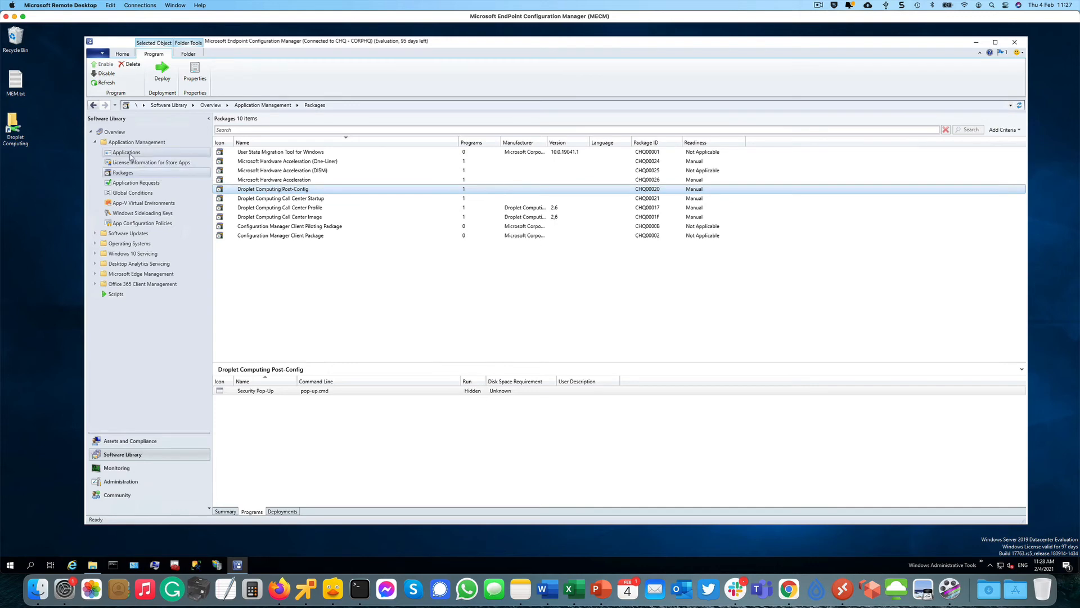
# Step: Switch to File Explorer and browse the software folder's CallCentreContainer\CallCentreContainerImage directory down to DropletImages
pyautogui.click(92, 569)
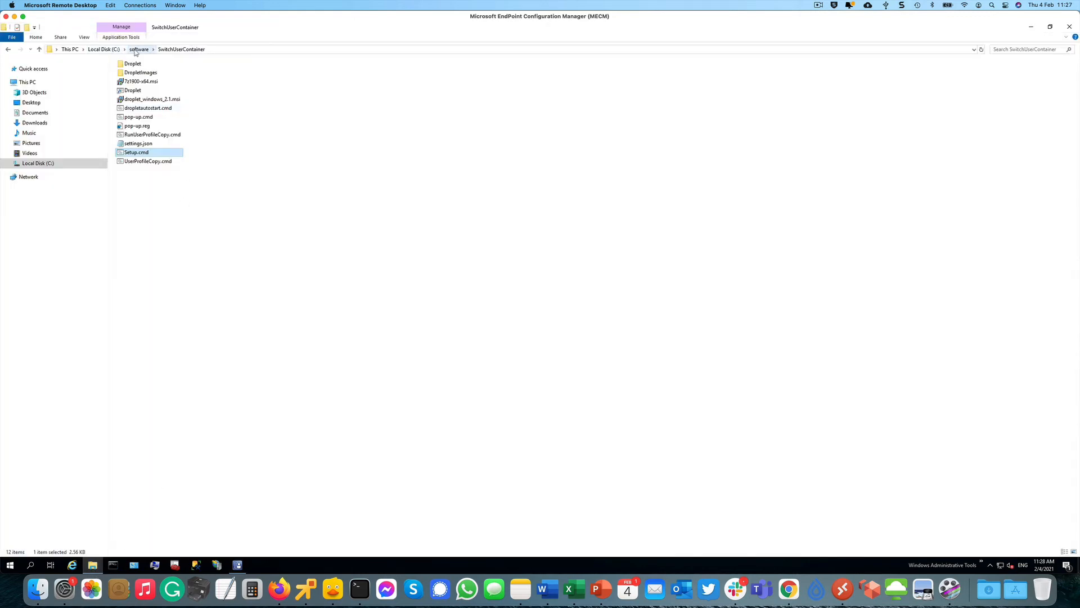
pyautogui.click(139, 49)
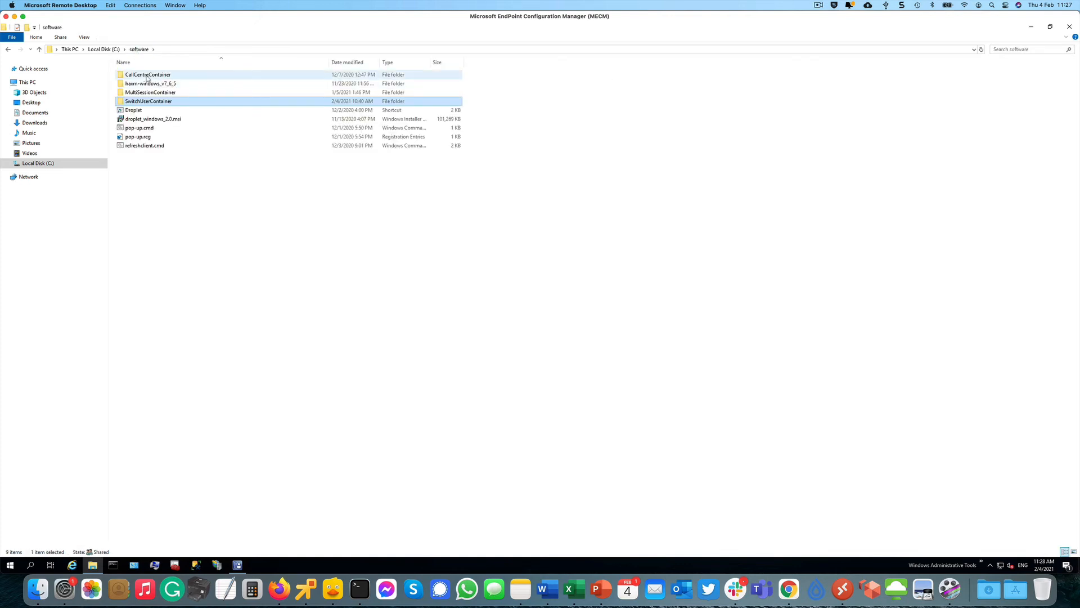
pyautogui.doubleClick(147, 76)
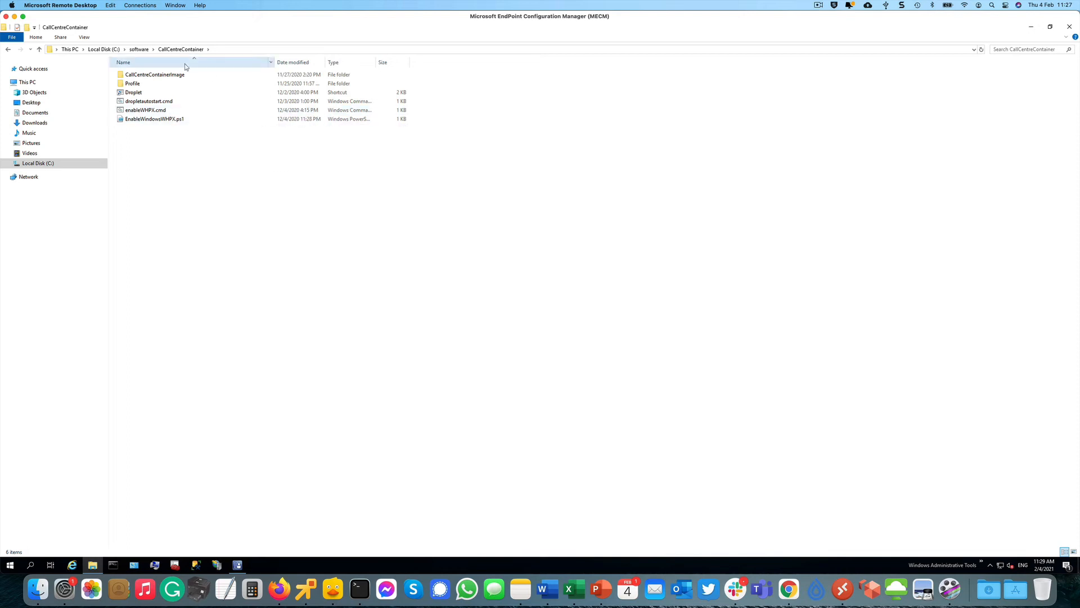
pyautogui.click(171, 77)
pyautogui.doubleClick(171, 77)
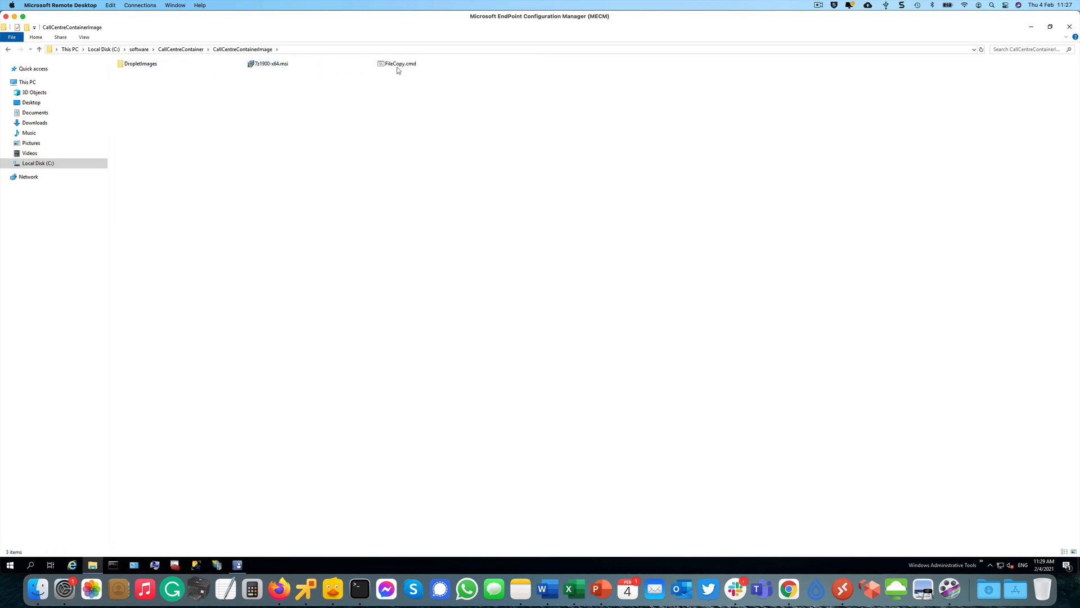
pyautogui.doubleClick(141, 70)
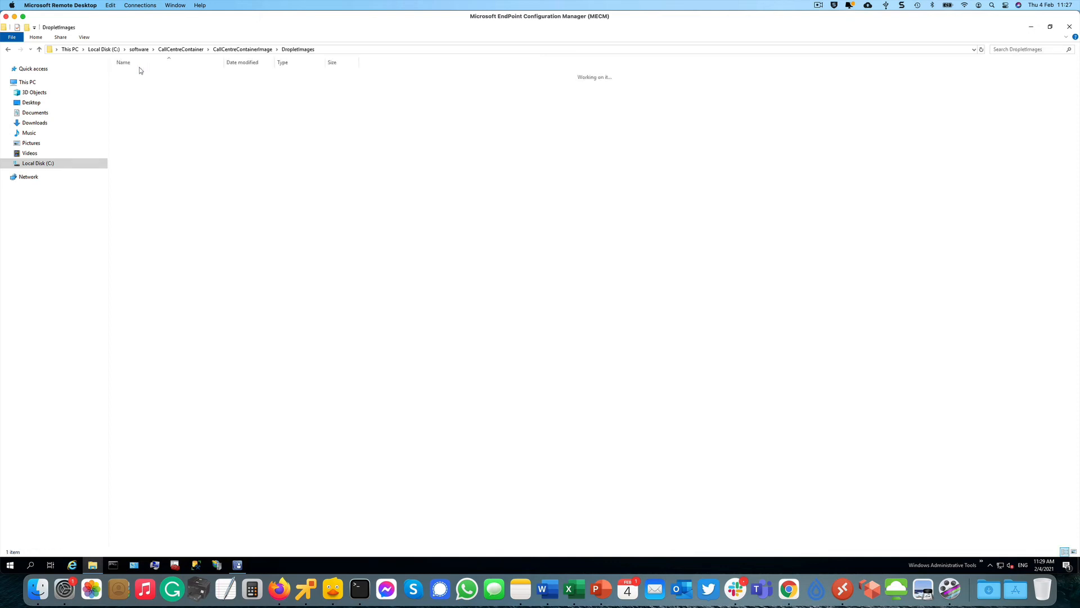
# Step: Look through the Profile folder inside CallCentreContainer and return to the software folder
pyautogui.click(194, 49)
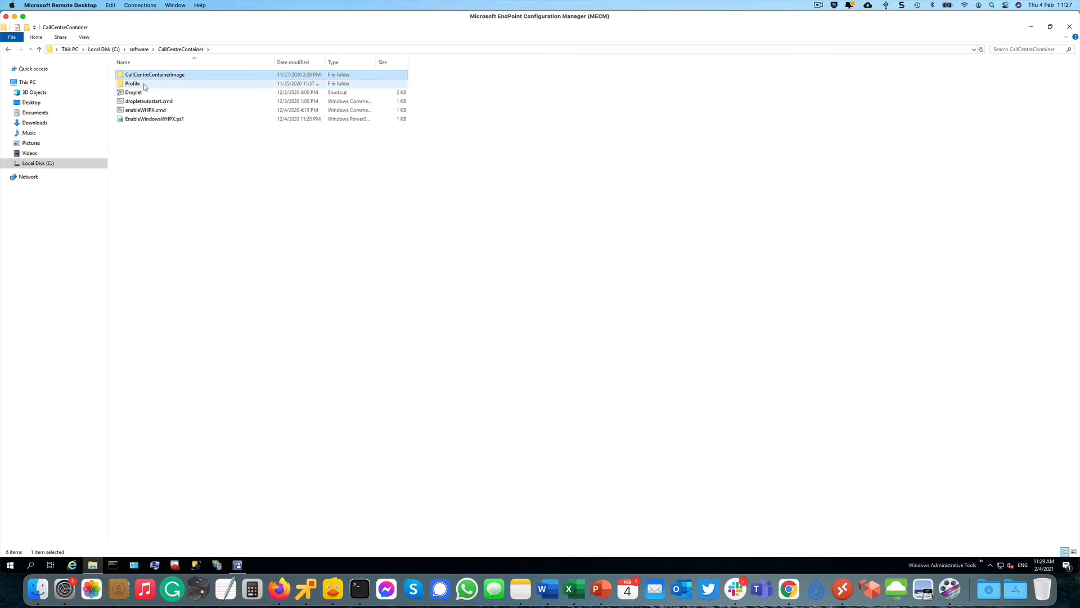
pyautogui.doubleClick(146, 83)
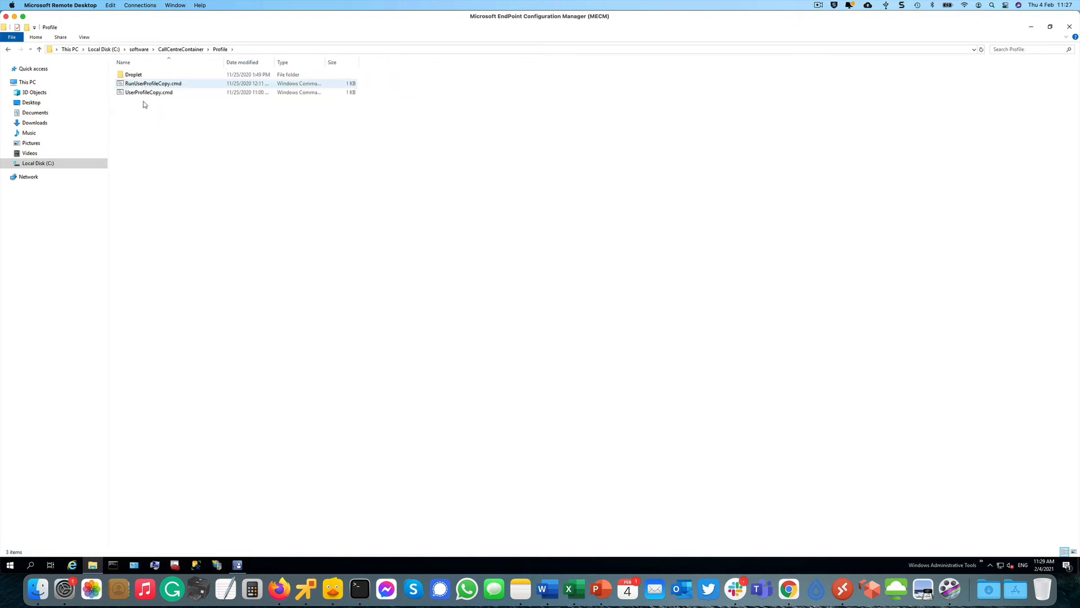
pyautogui.click(141, 50)
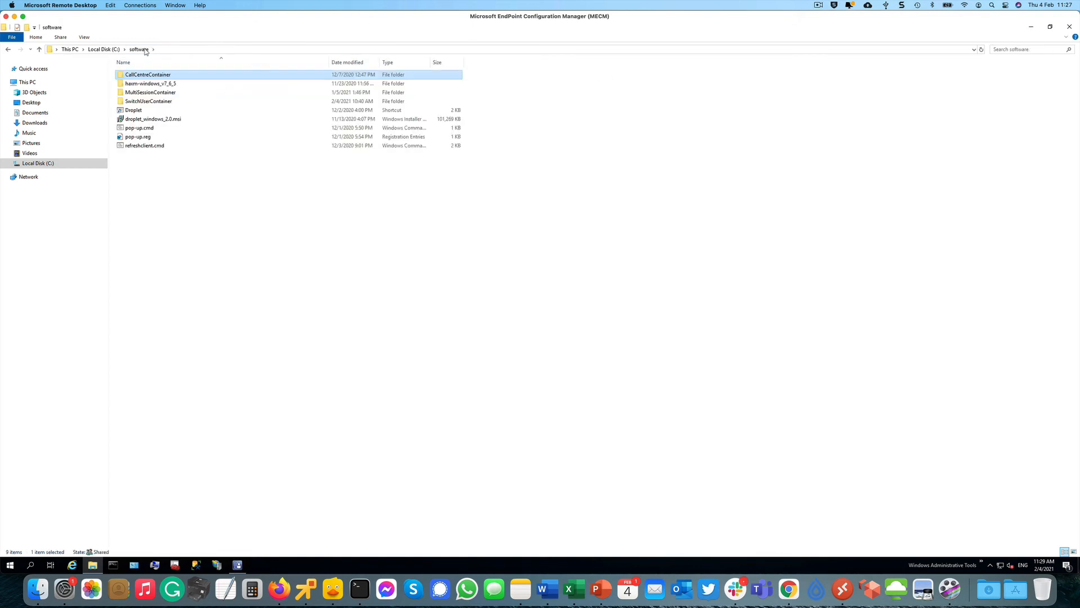
# Step: View the contents of enableWHPX.cmd from the CallCentreContainer folder in a text editor and close it
pyautogui.doubleClick(176, 74)
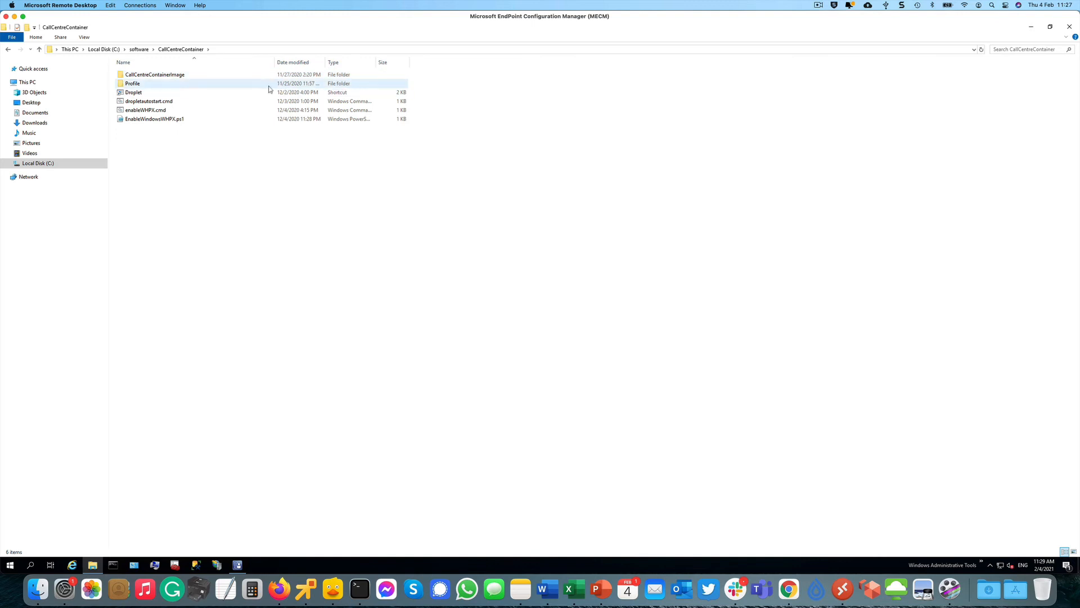
pyautogui.click(151, 115)
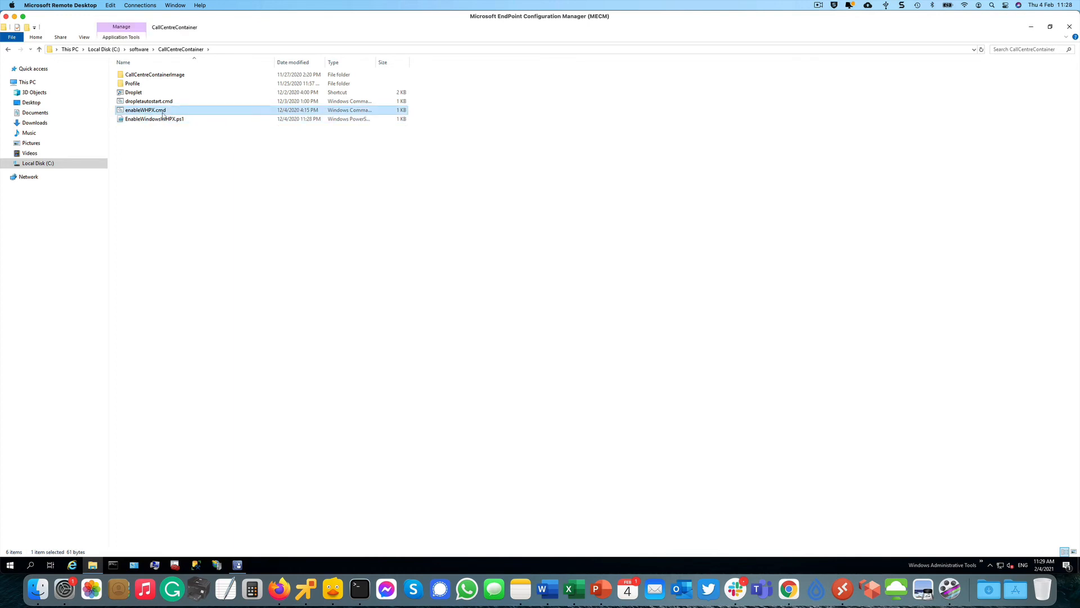
pyautogui.rightClick(163, 112)
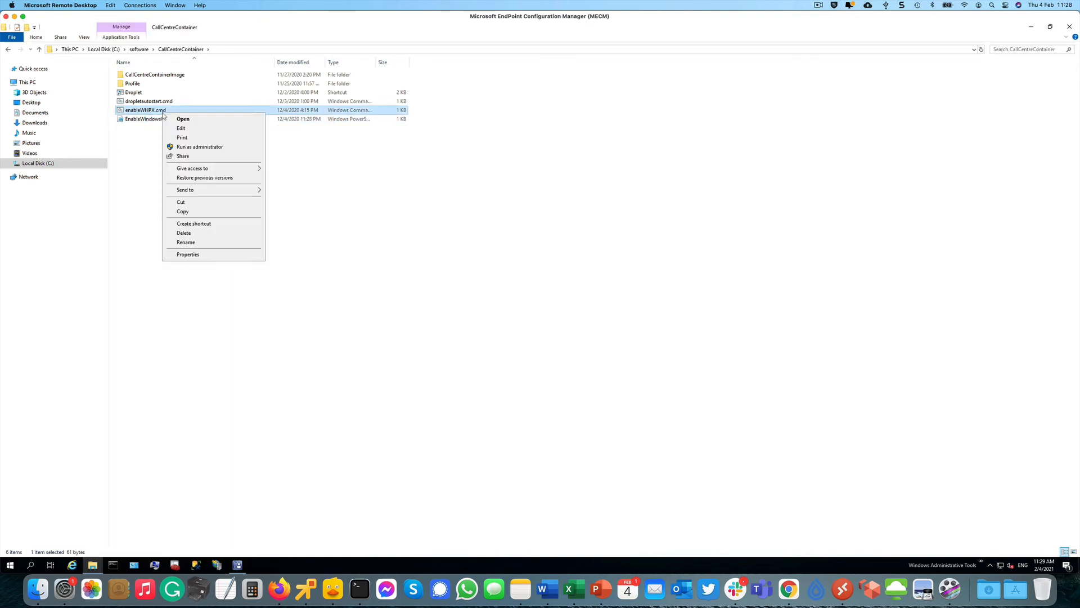
pyautogui.click(187, 129)
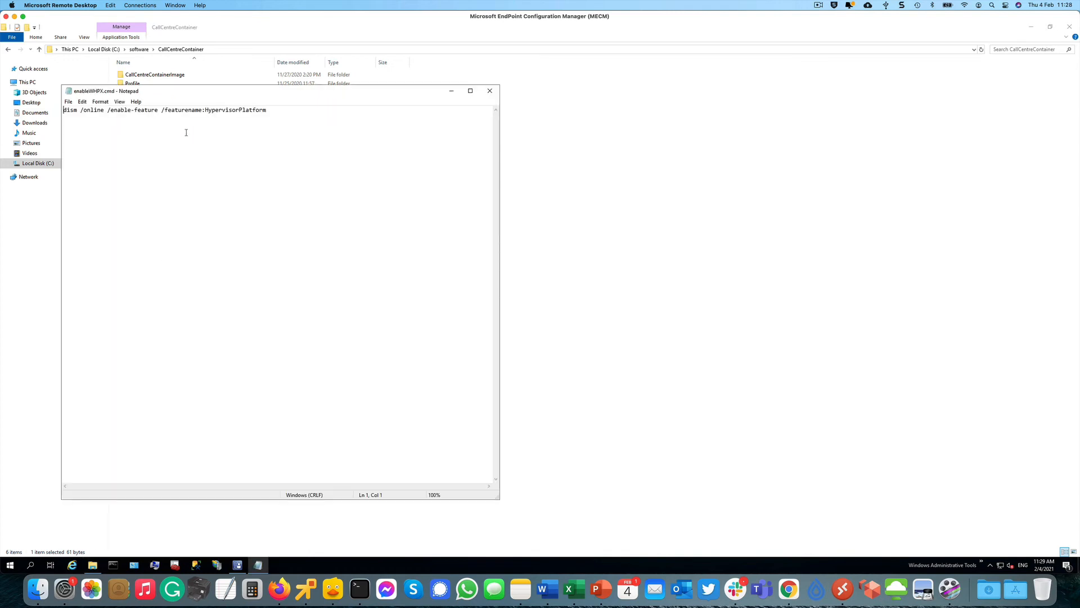
pyautogui.click(490, 91)
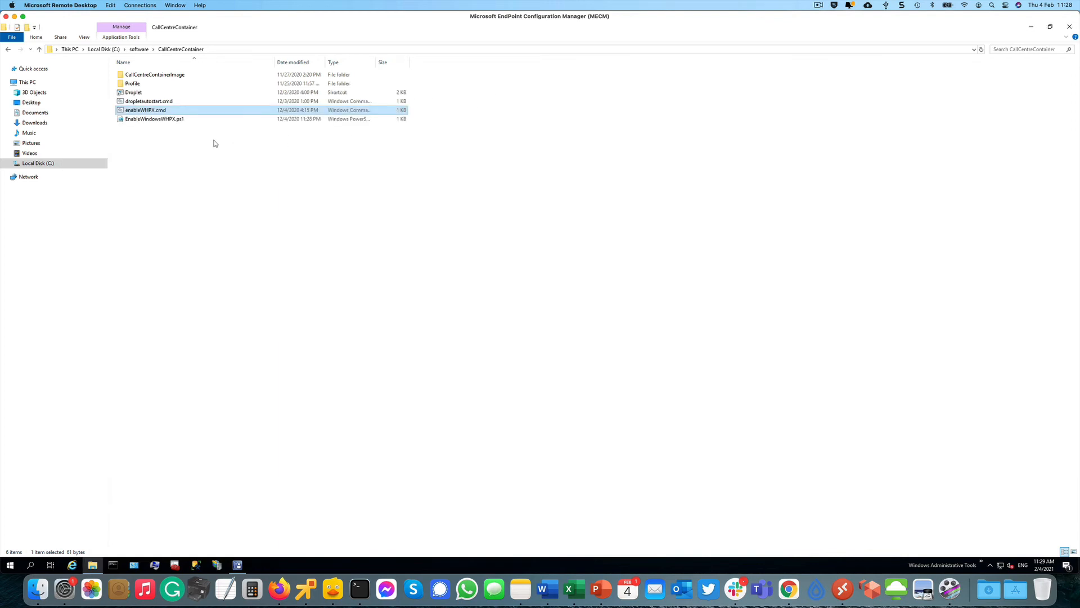
# Step: Read the EnableWindowsWHPX.ps1 script in Notepad, moving its window clear of the file list, and close it
pyautogui.rightClick(161, 120)
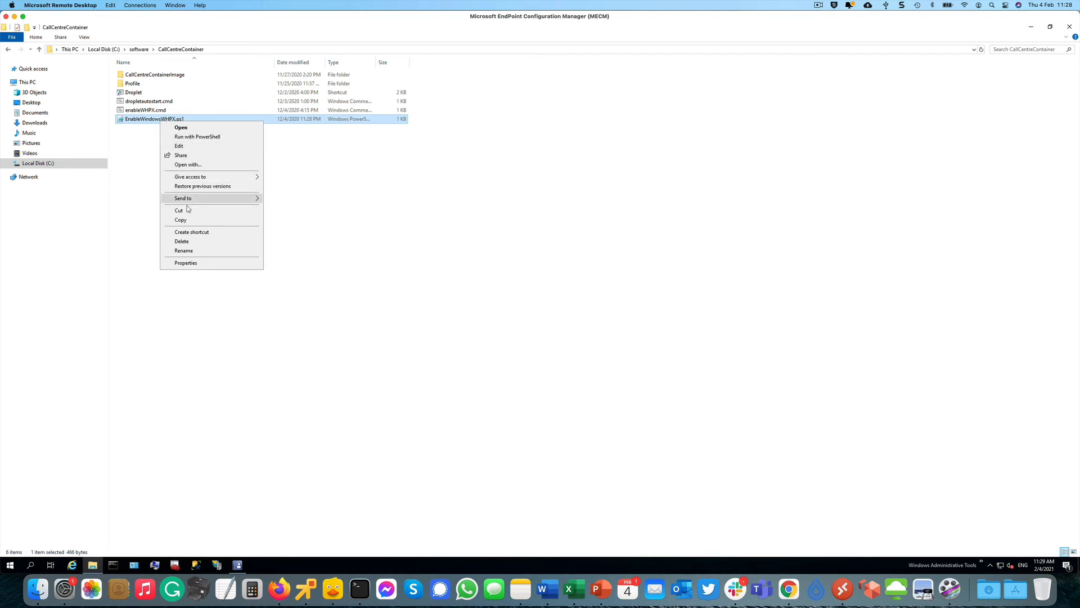
pyautogui.click(187, 165)
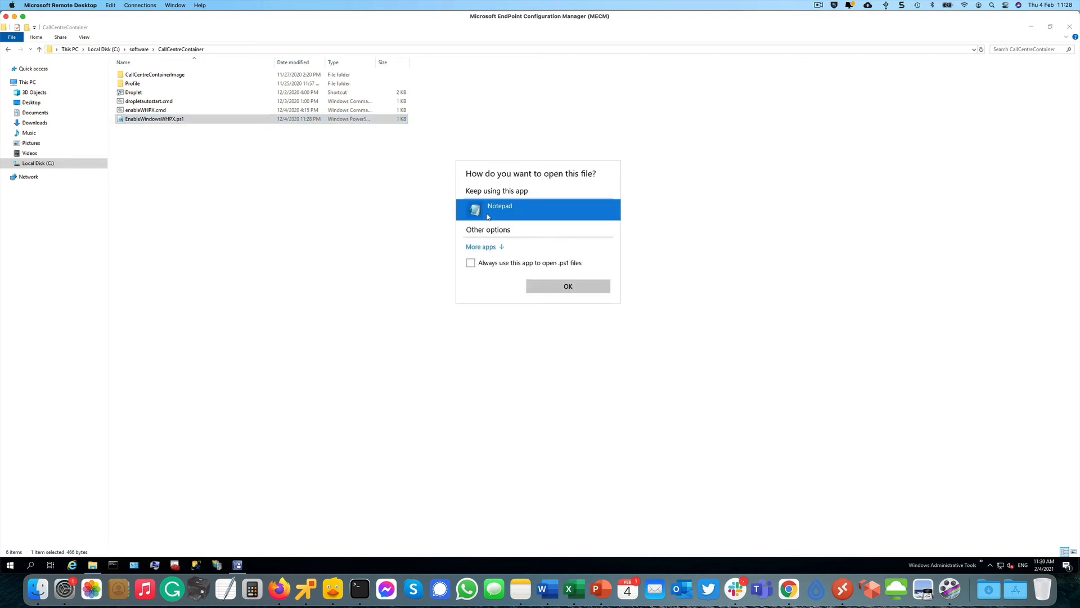
pyautogui.click(562, 288)
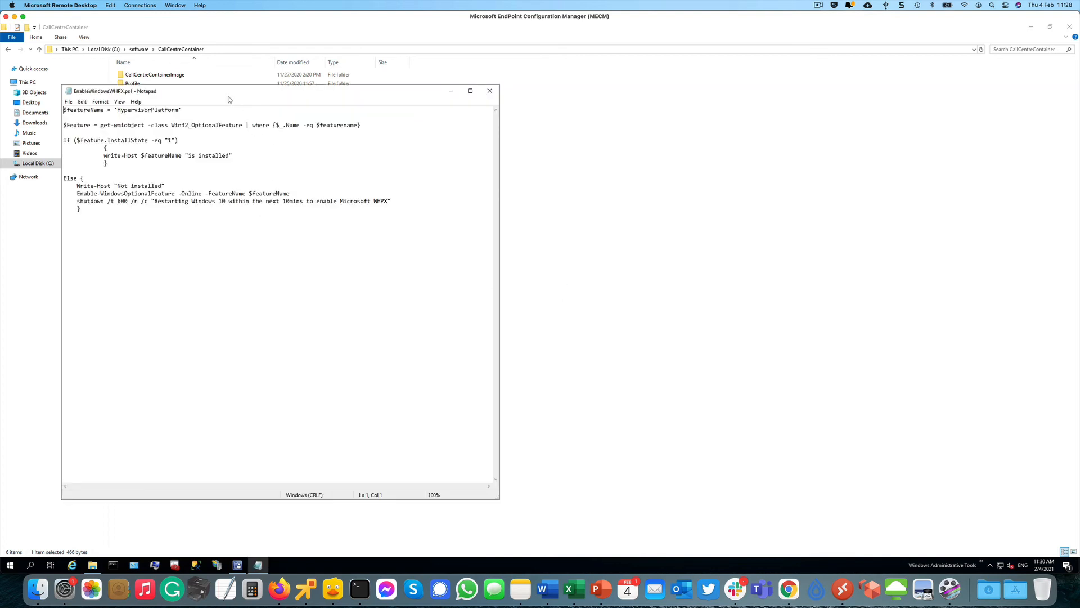
pyautogui.moveTo(225, 96); pyautogui.dragTo(410, 94)
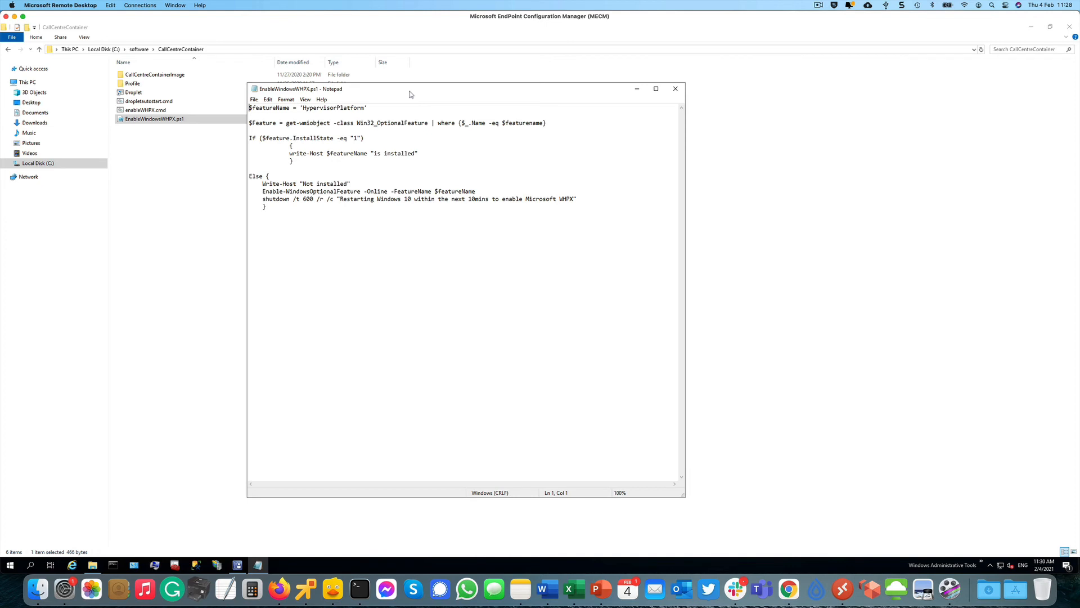
pyautogui.click(675, 89)
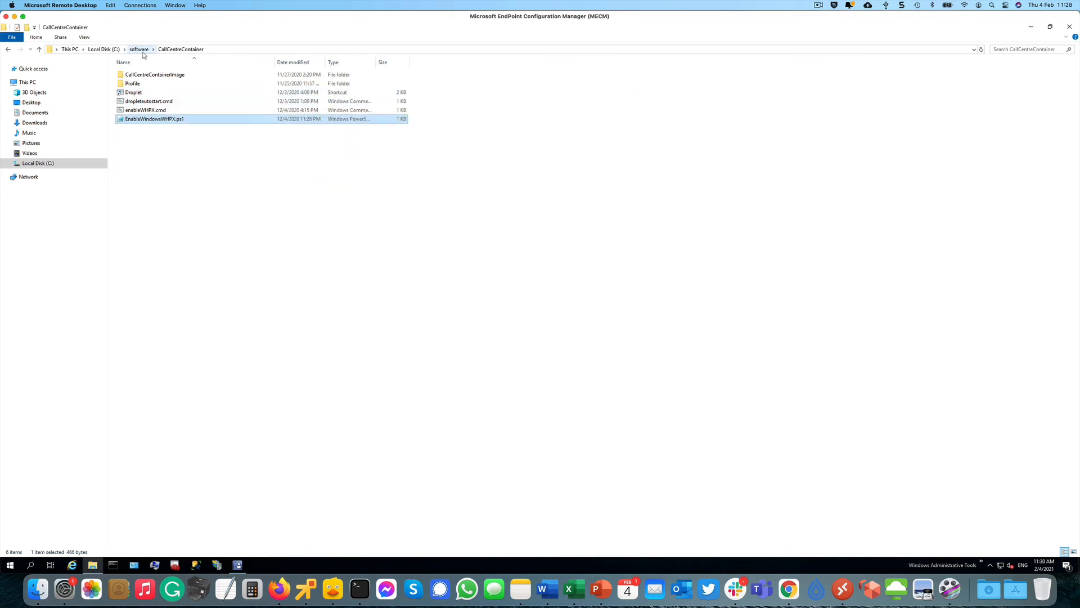
# Step: Review the Droplet Computing (Call Centre) collection's deployments with a wider Software column, and close the Configuration Manager console and File Explorer
pyautogui.click(237, 564)
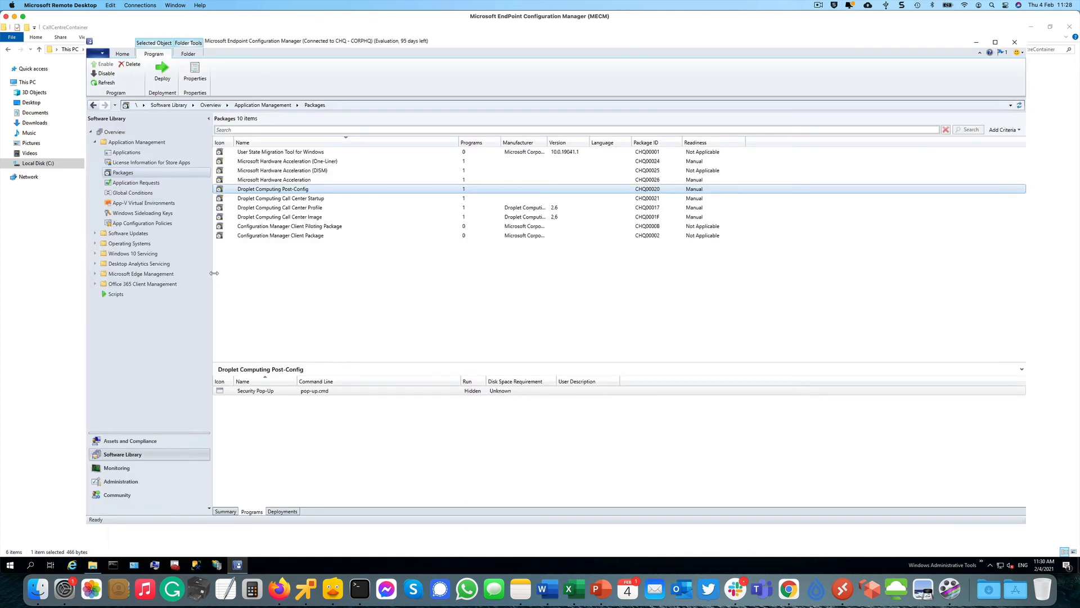
pyautogui.click(133, 442)
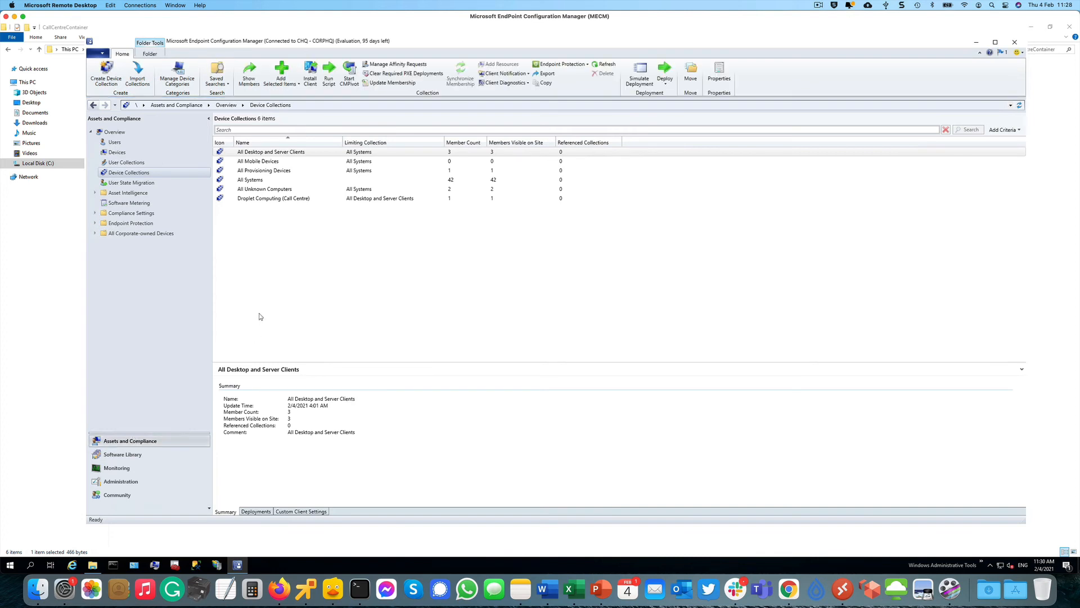
pyautogui.click(248, 199)
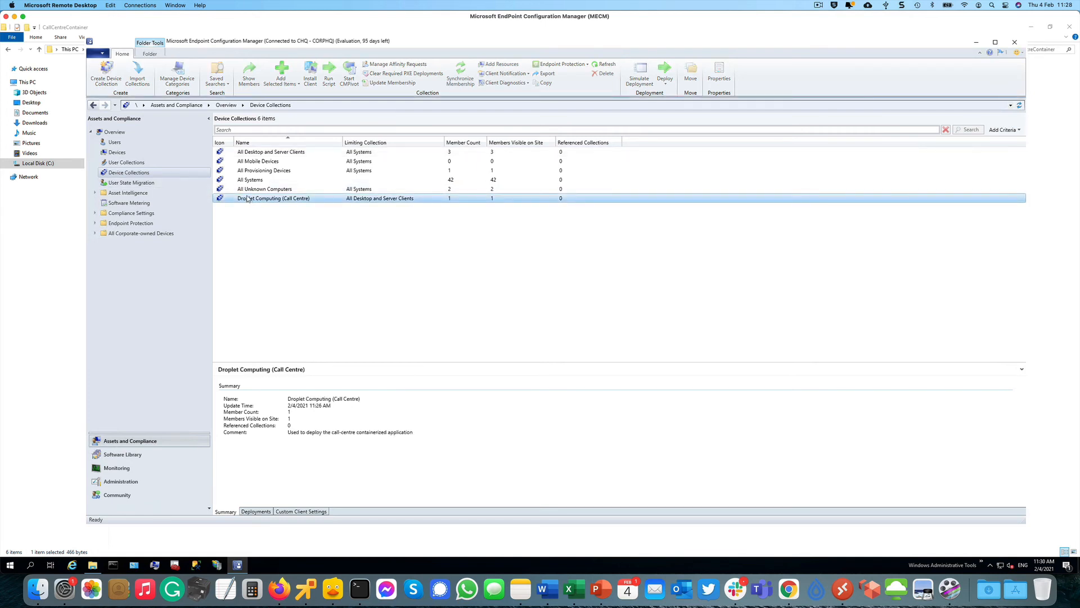
pyautogui.click(257, 512)
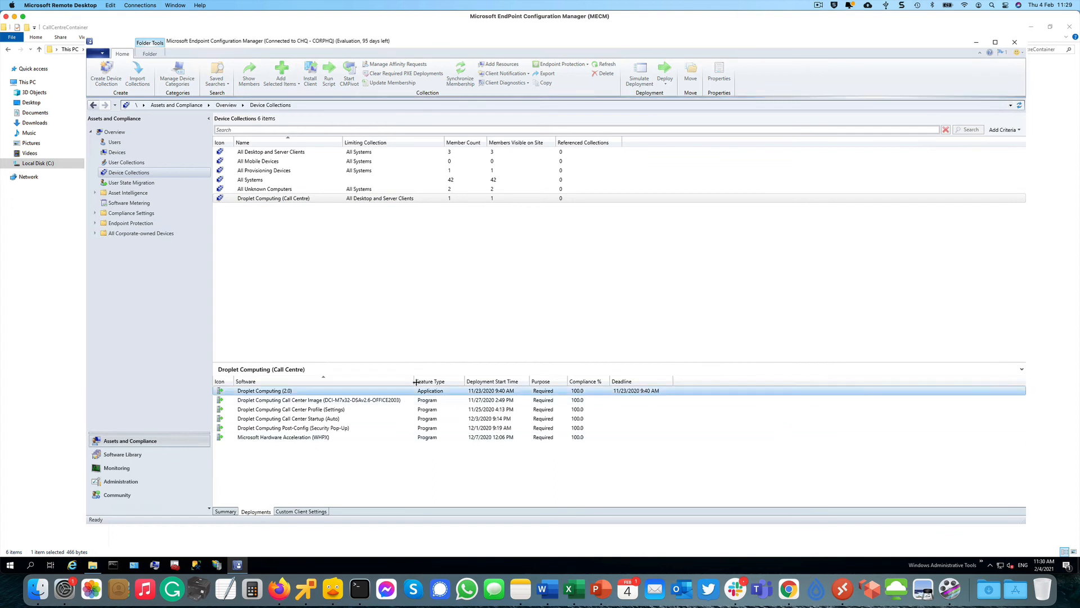
pyautogui.moveTo(416, 382); pyautogui.dragTo(446, 380)
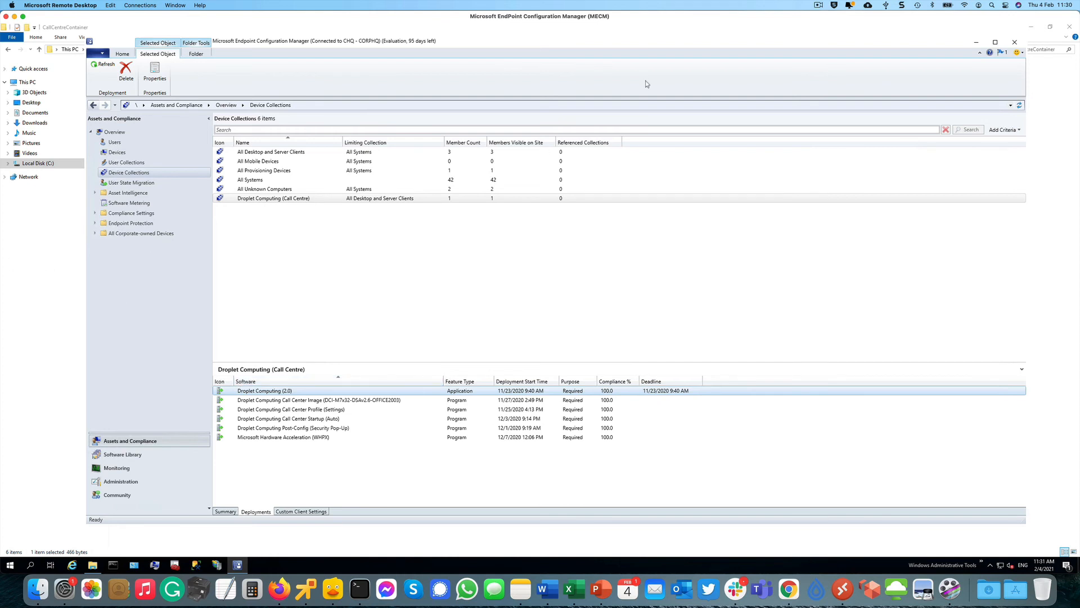
pyautogui.click(1014, 43)
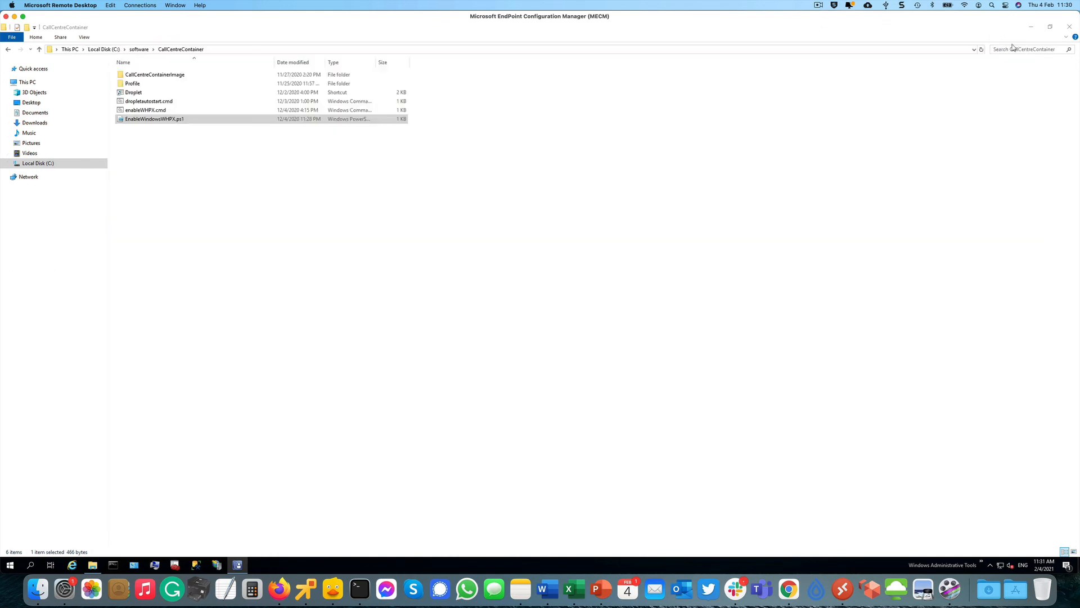
pyautogui.click(1071, 28)
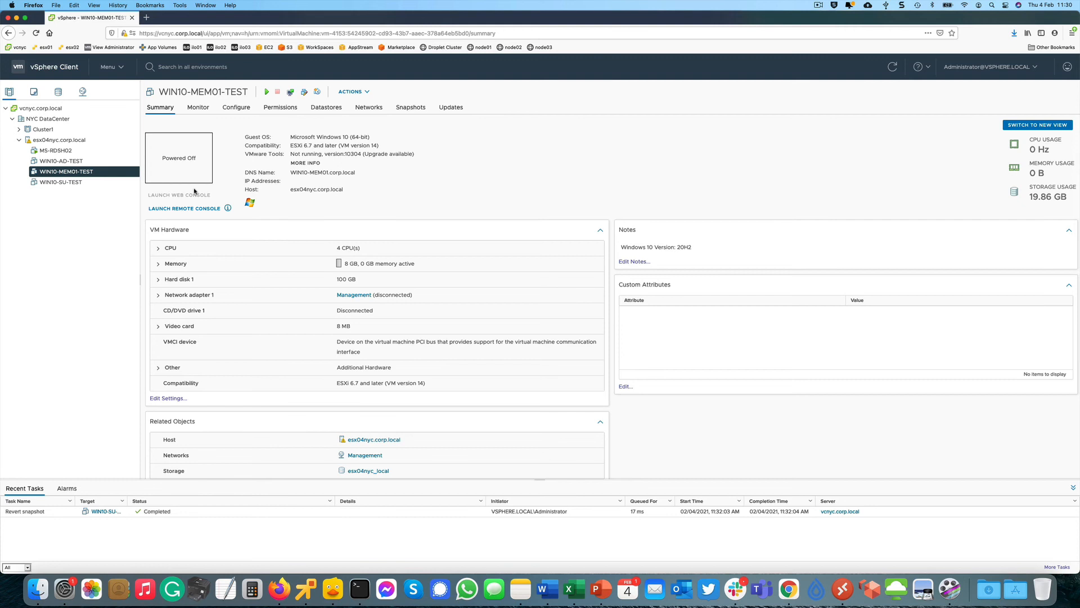
# Step: Power on the WIN10-MEM01-TEST virtual machine in the vSphere Client
pyautogui.click(268, 93)
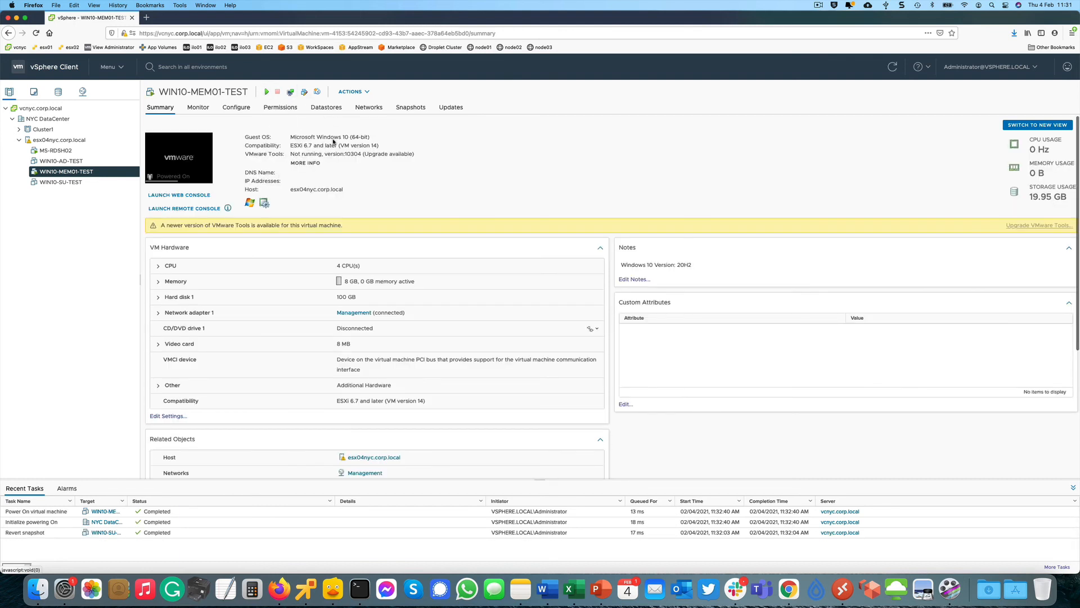
# Step: Open WIN10-MEM01-TEST in a full-screen remote console and sign in to Windows with the administrator account's password
pyautogui.click(191, 209)
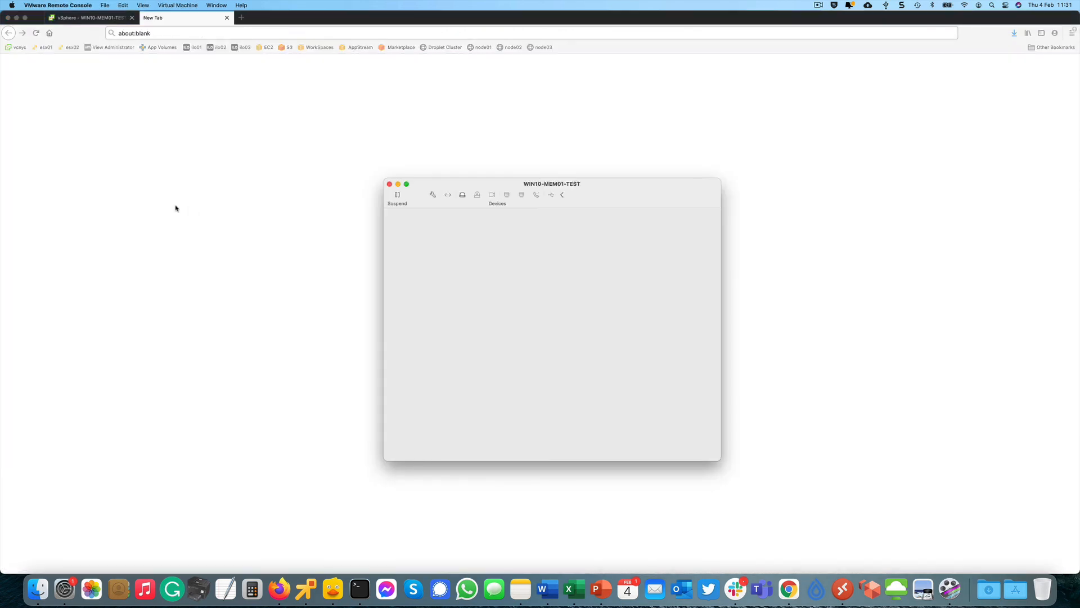
pyautogui.click(407, 184)
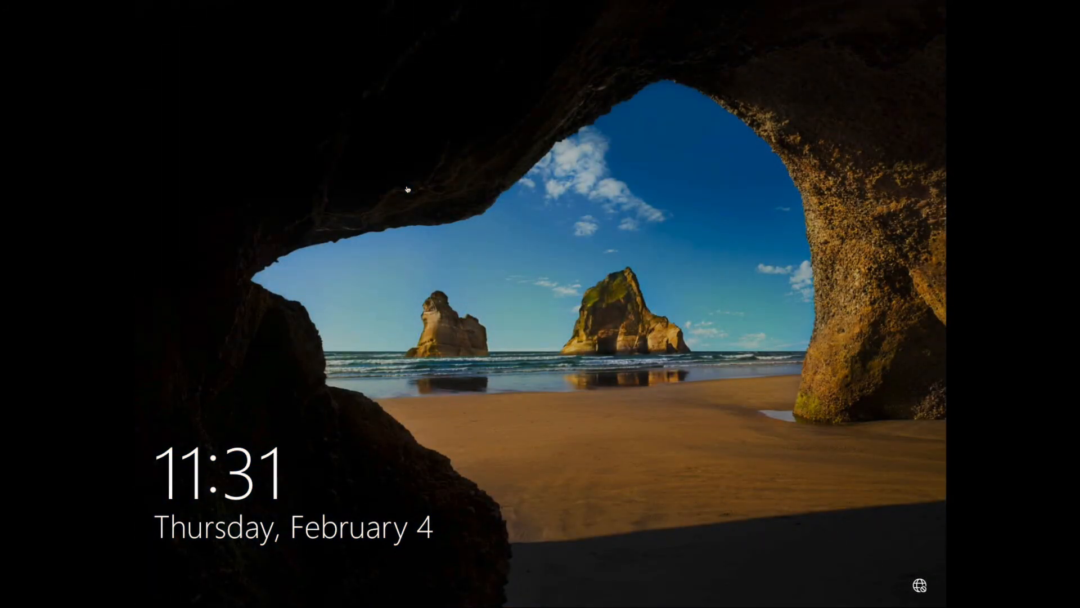
pyautogui.click(409, 191)
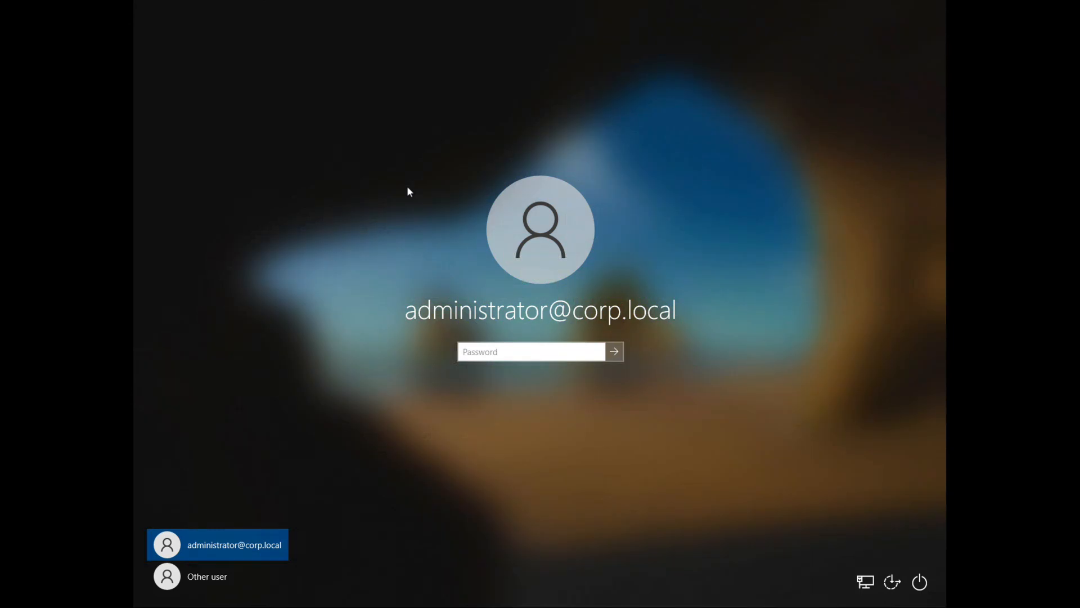
pyautogui.write('**********')
pyautogui.press('Return')
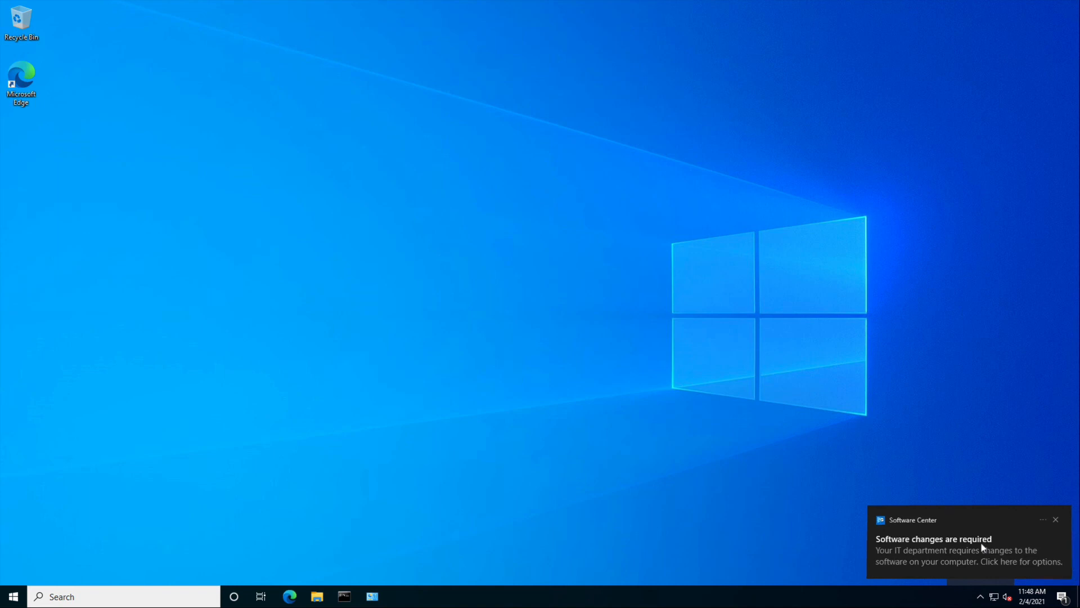
# Step: Open the required software changes in Software Center and dismiss the sign-out notice about enabling Microsoft WHPX
pyautogui.click(981, 542)
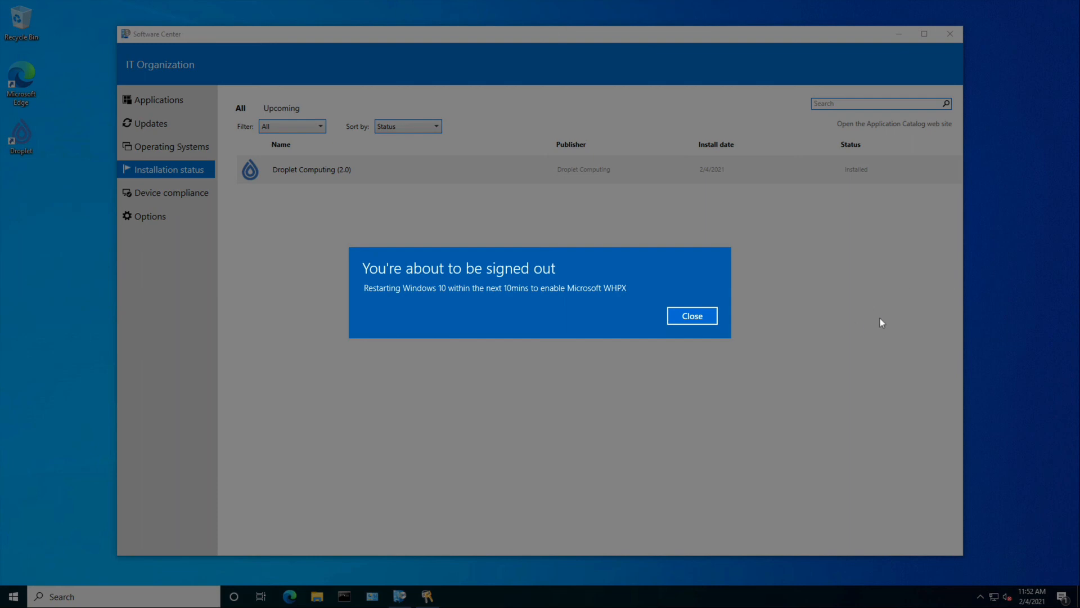
pyautogui.click(691, 316)
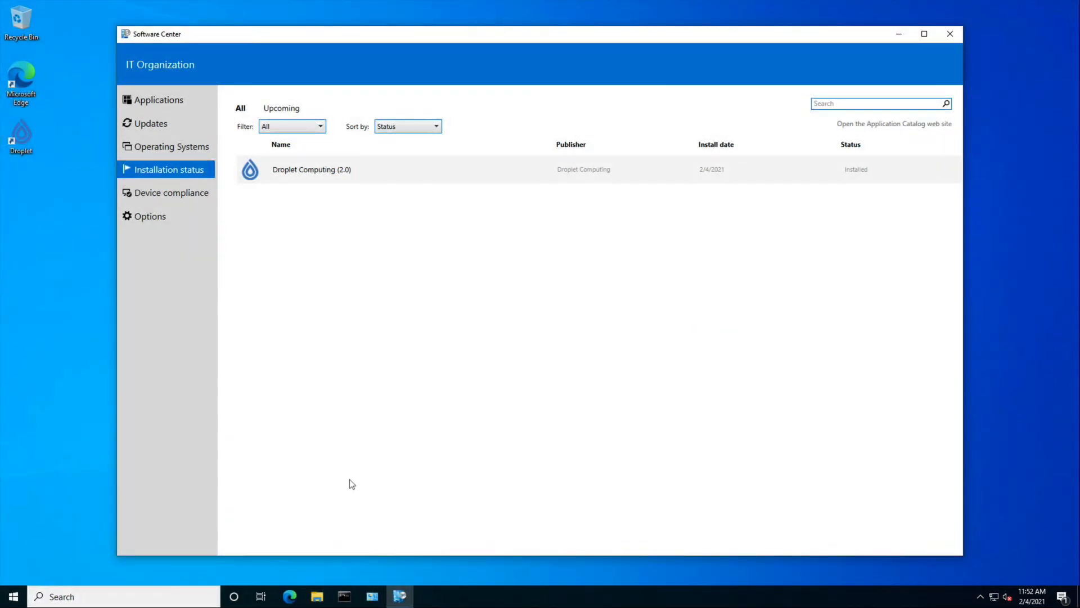
# Step: Restart Windows on the test virtual machine immediately instead of waiting for the scheduled restart
pyautogui.rightClick(12, 600)
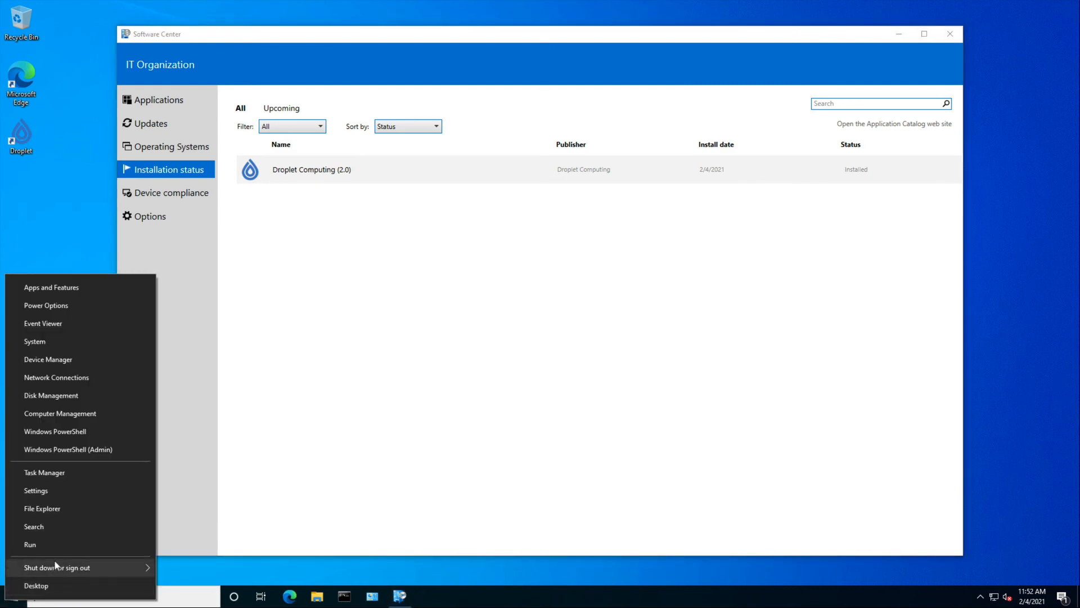
pyautogui.moveTo(51, 567)
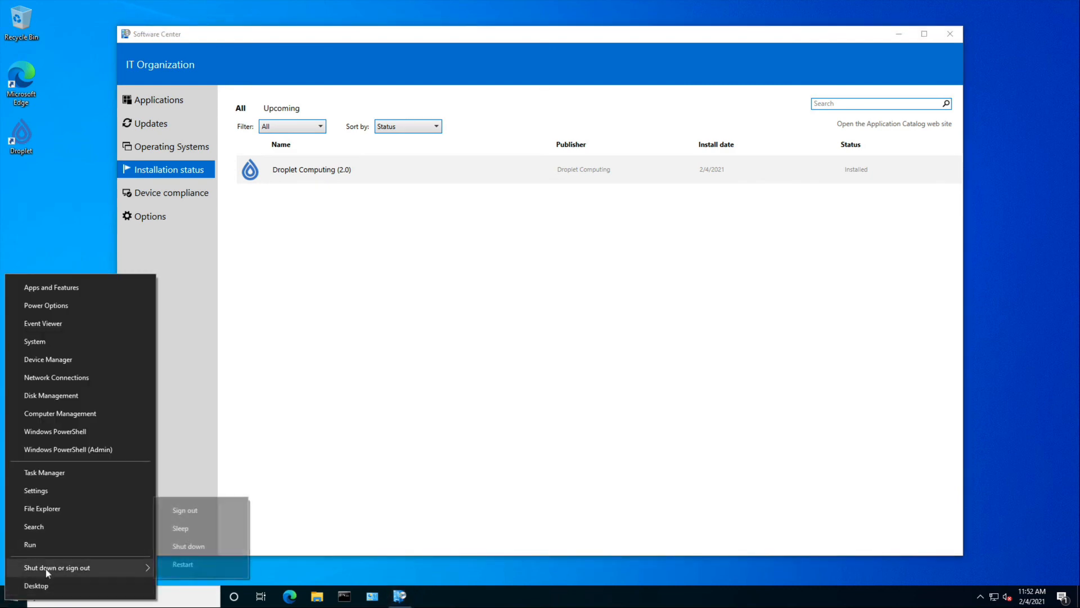
pyautogui.click(188, 563)
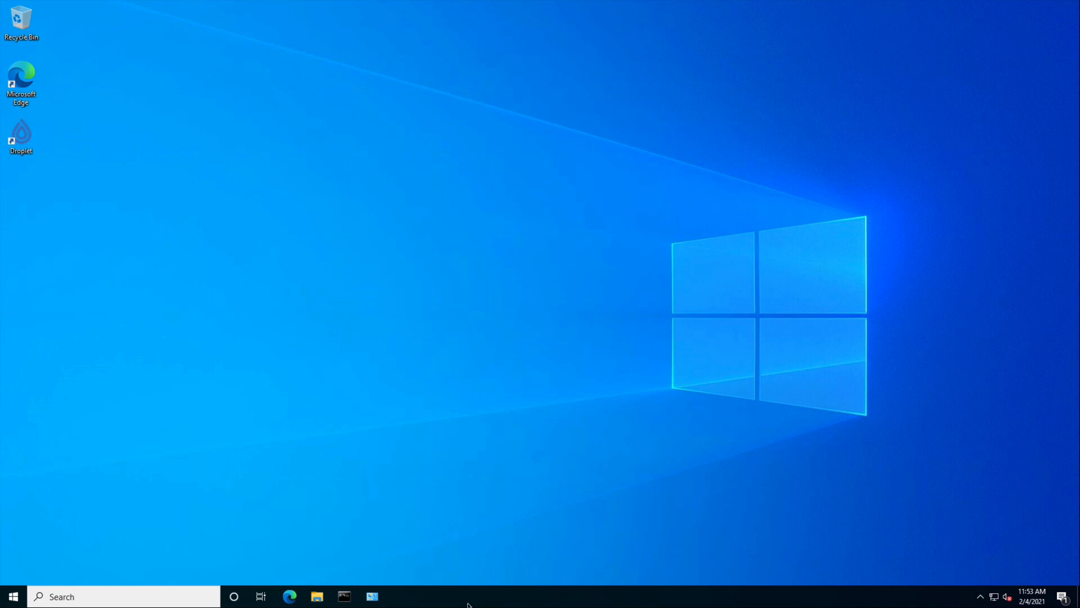
# Step: Check the Droplet container's startup from the hidden notification icons, minimize its window, and view the hidden icons again
pyautogui.click(980, 597)
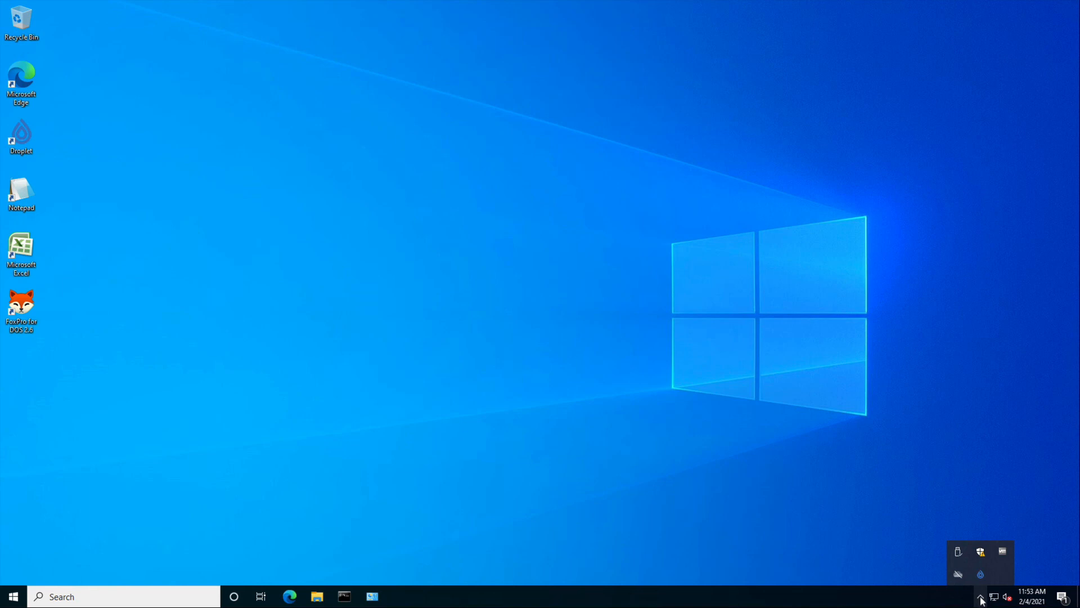
pyautogui.click(981, 573)
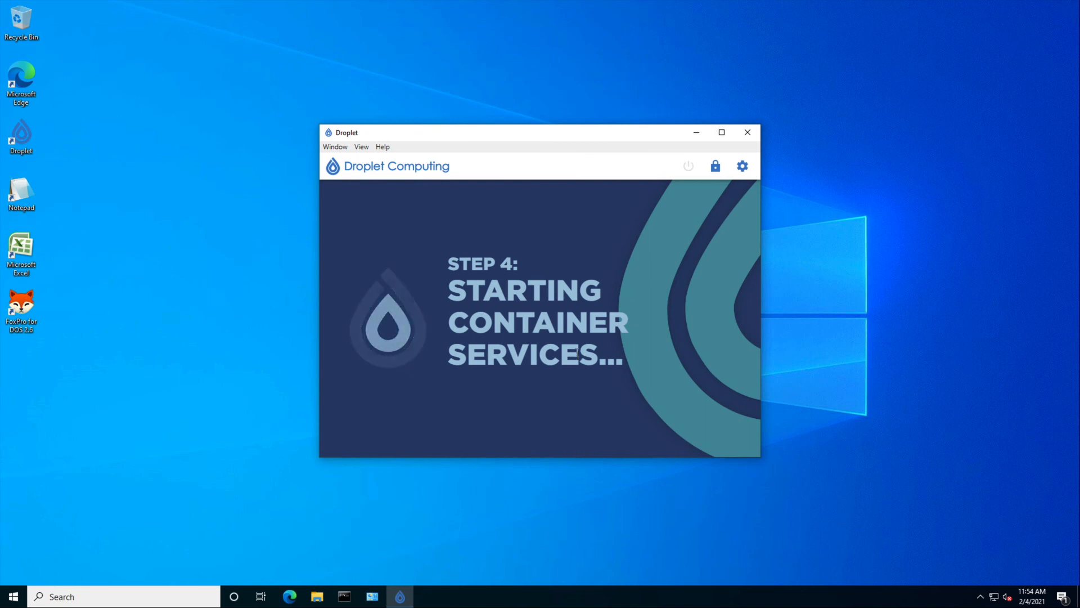
pyautogui.click(699, 134)
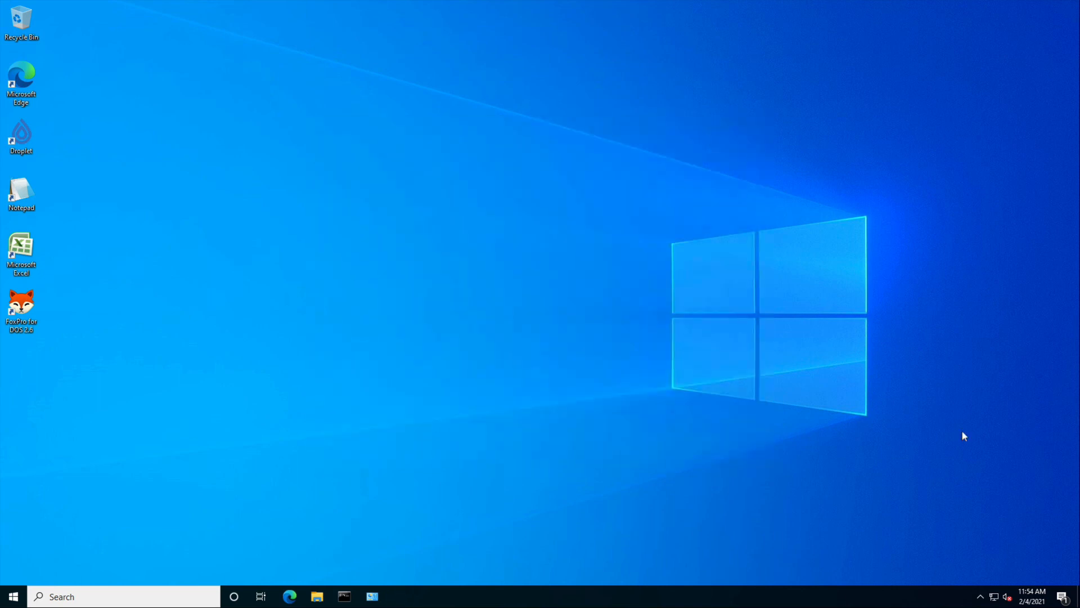
pyautogui.click(982, 598)
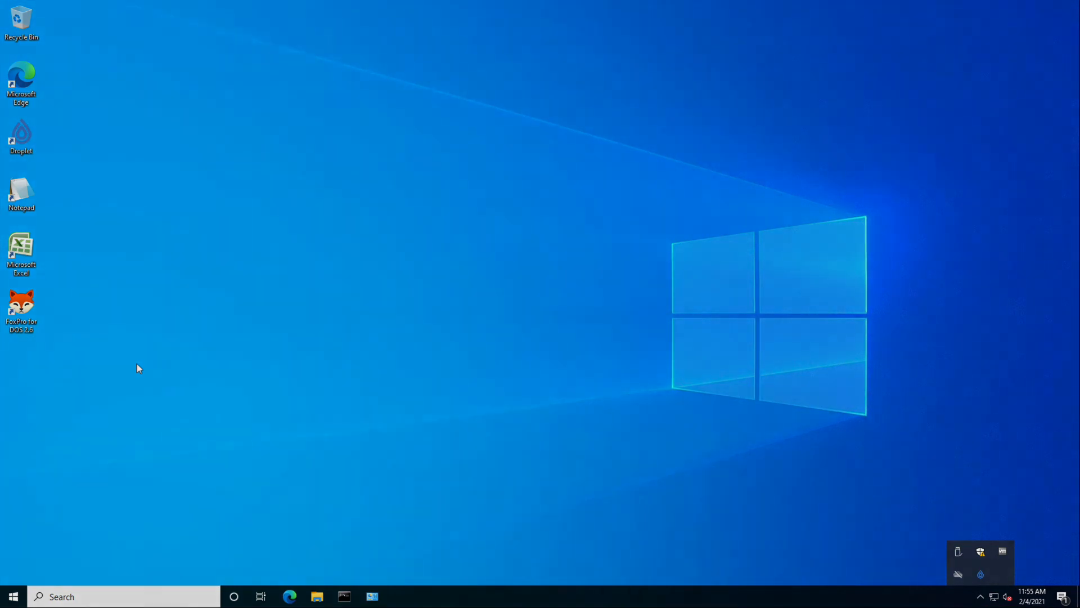
pyautogui.click(220, 315)
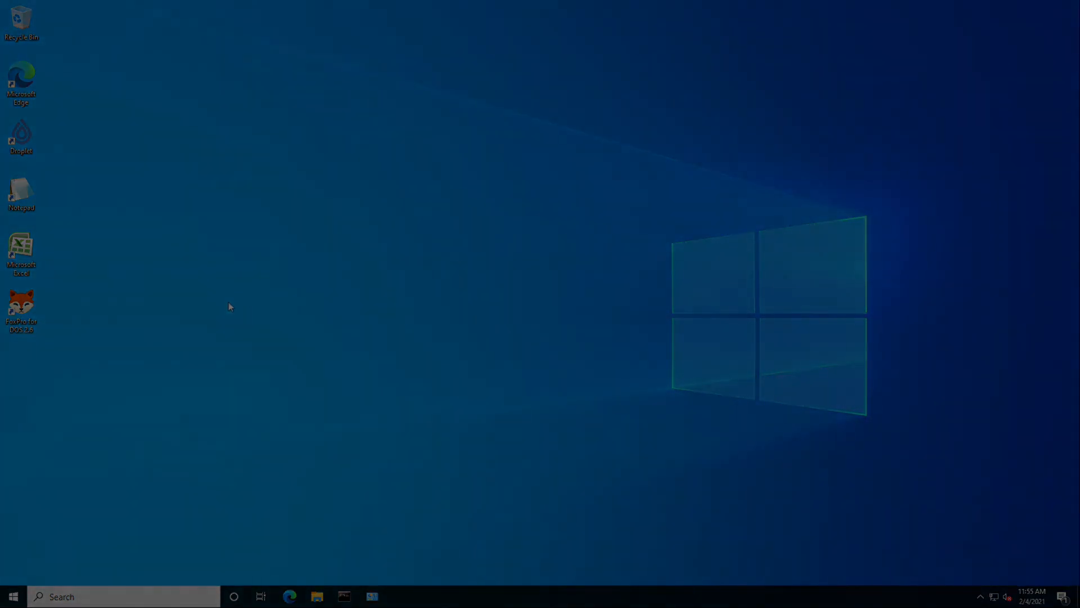